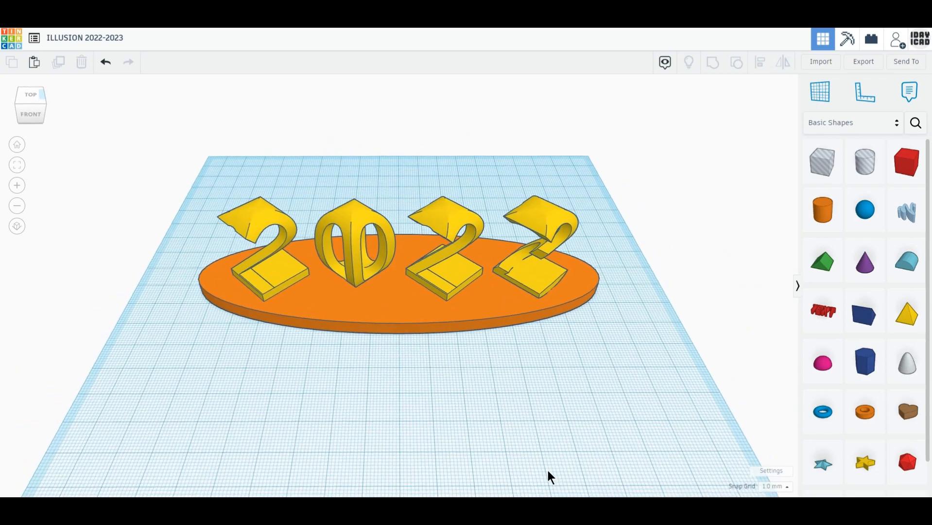
Examine the finished text illusion model from the front and both front corners, in orthographic and perspective projection.
click(18, 226)
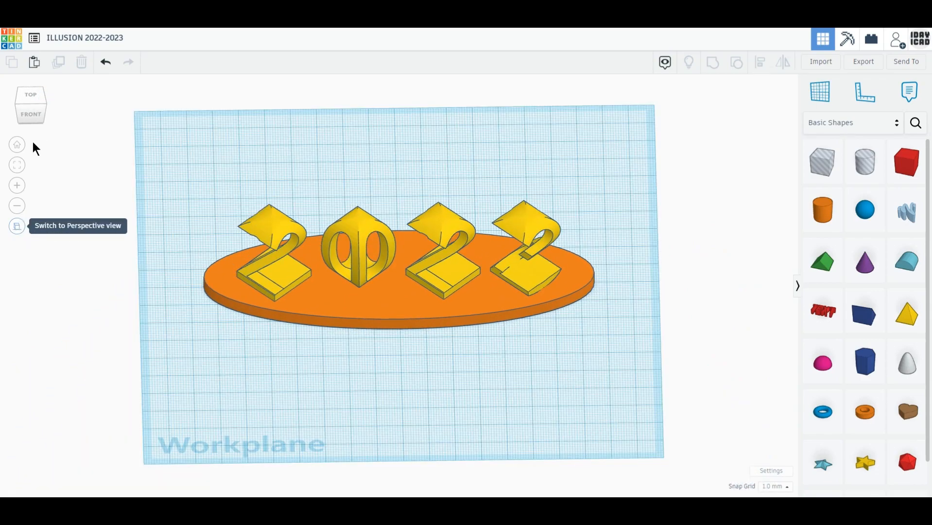
click(31, 117)
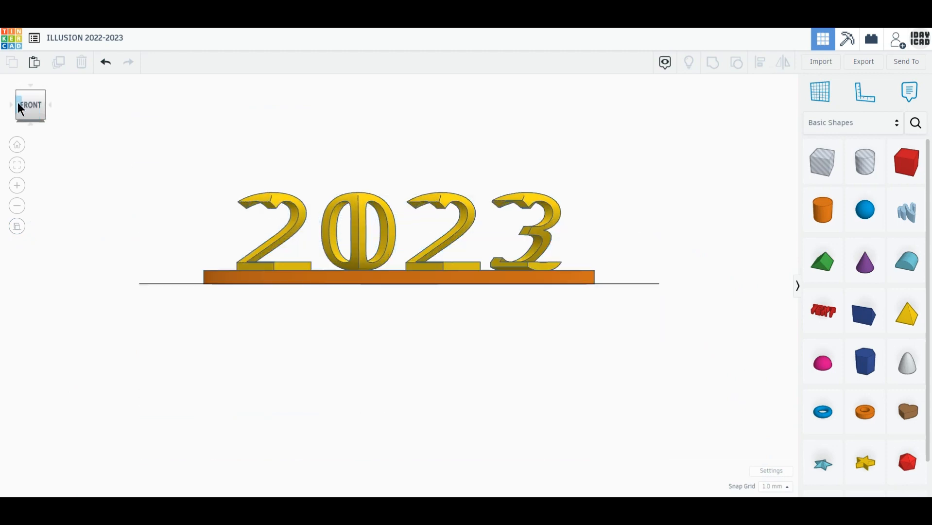
click(18, 107)
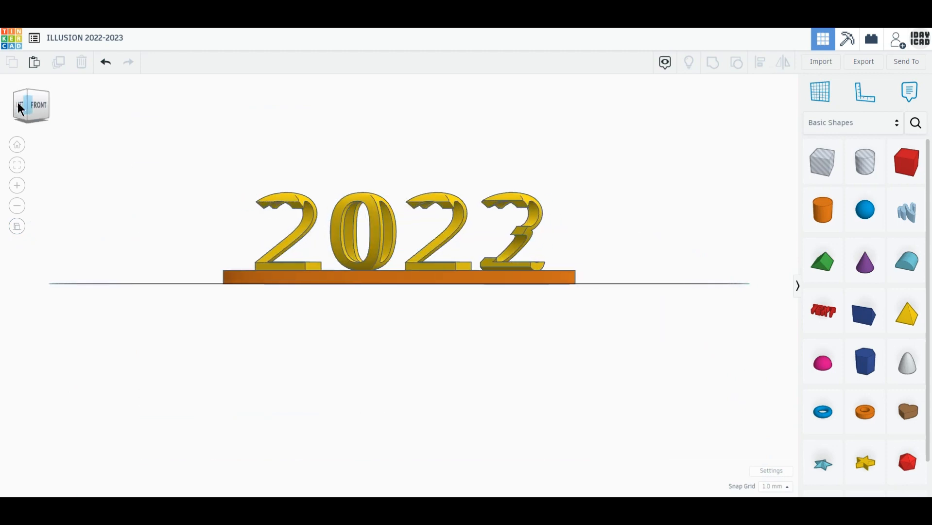
click(46, 104)
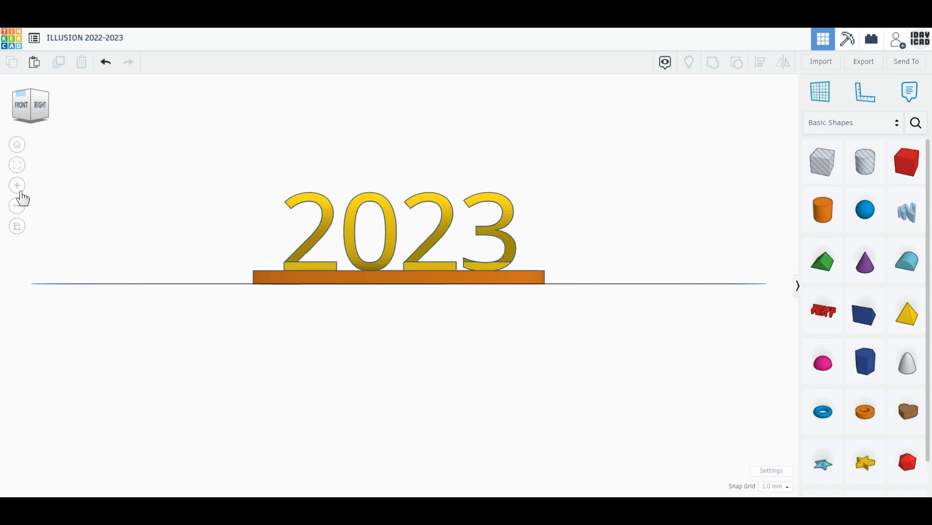
click(17, 226)
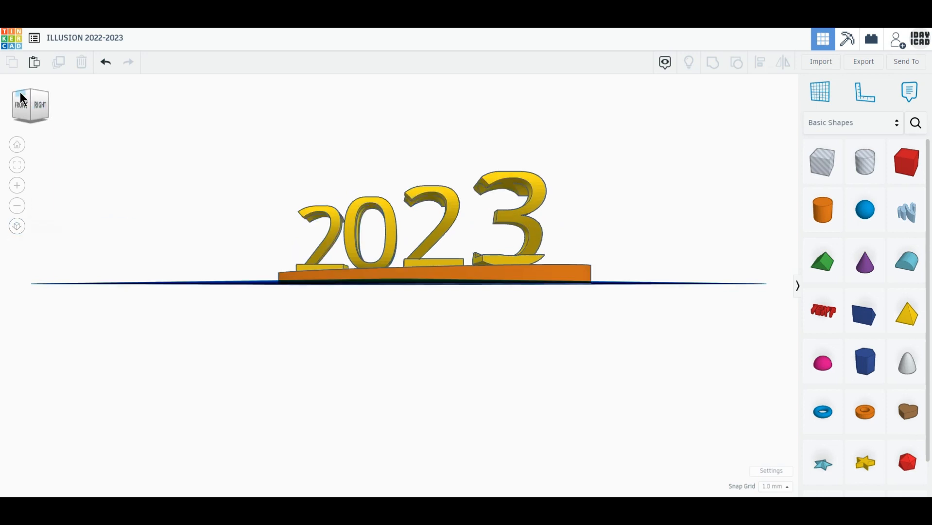
click(20, 95)
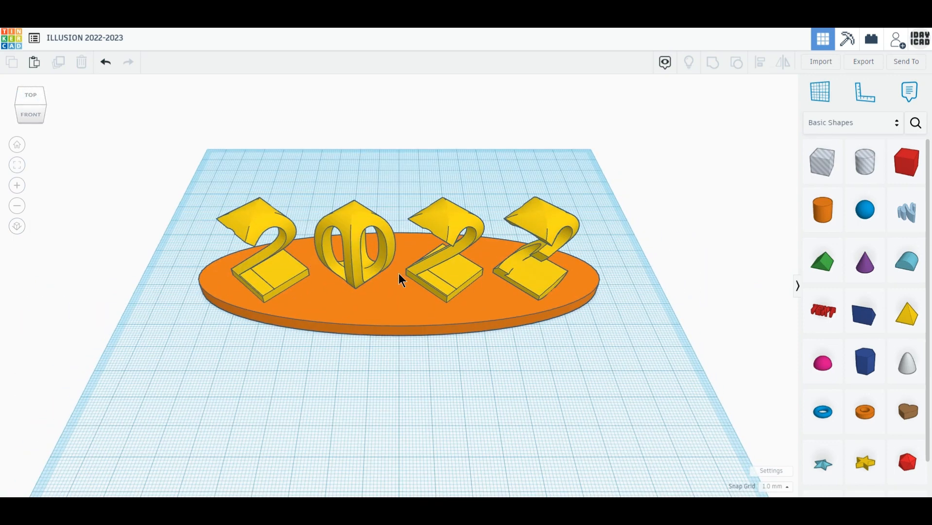
scroll(398, 274, up, 5)
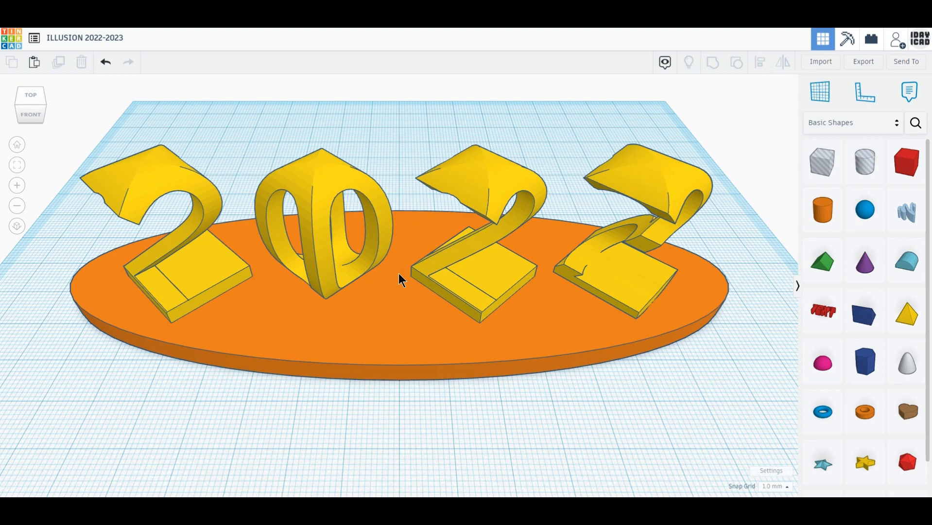
middle_drag(399, 273, 401, 291)
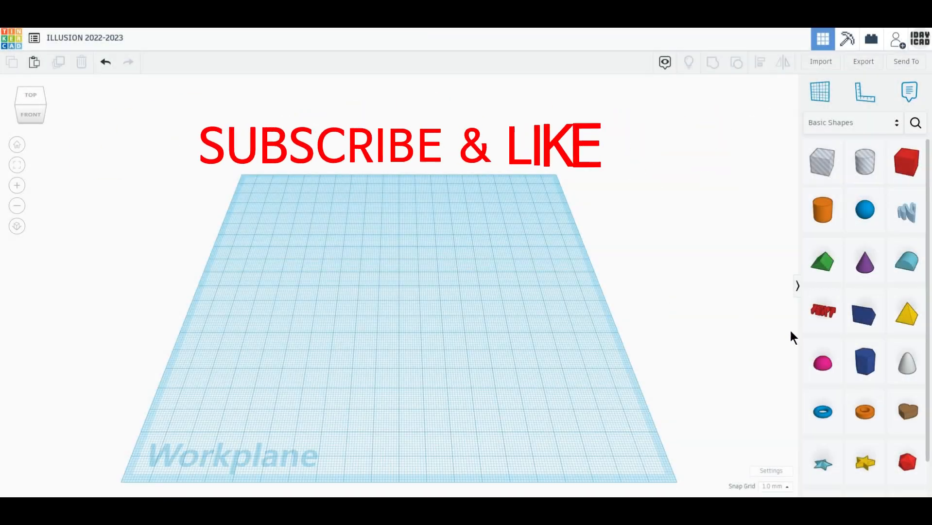
Place a text shape on the empty workplane, with the text 2 in the Sans font.
drag(821, 321, 412, 341)
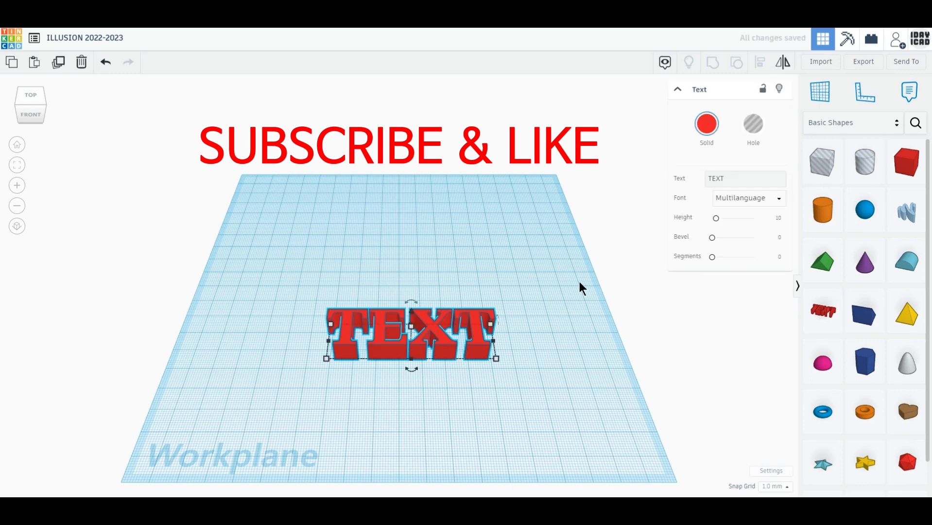
click(726, 179)
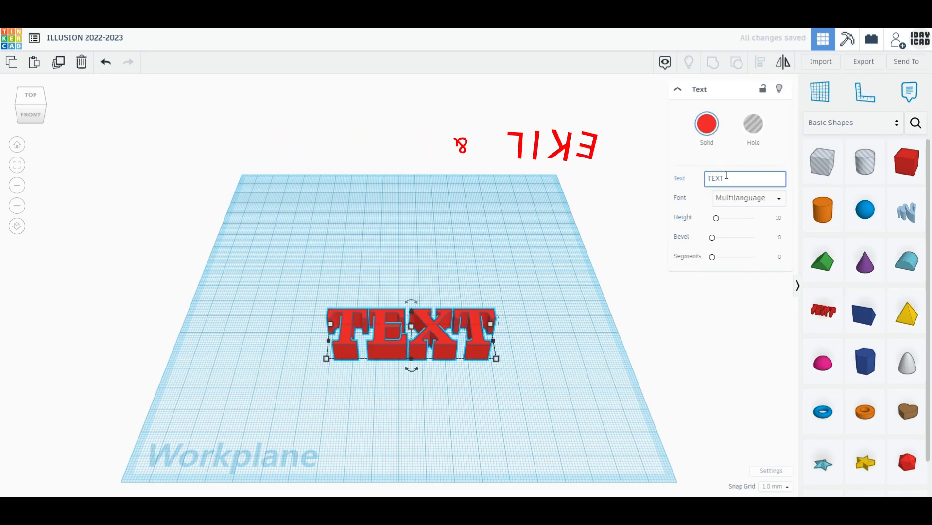
drag(728, 178, 706, 178)
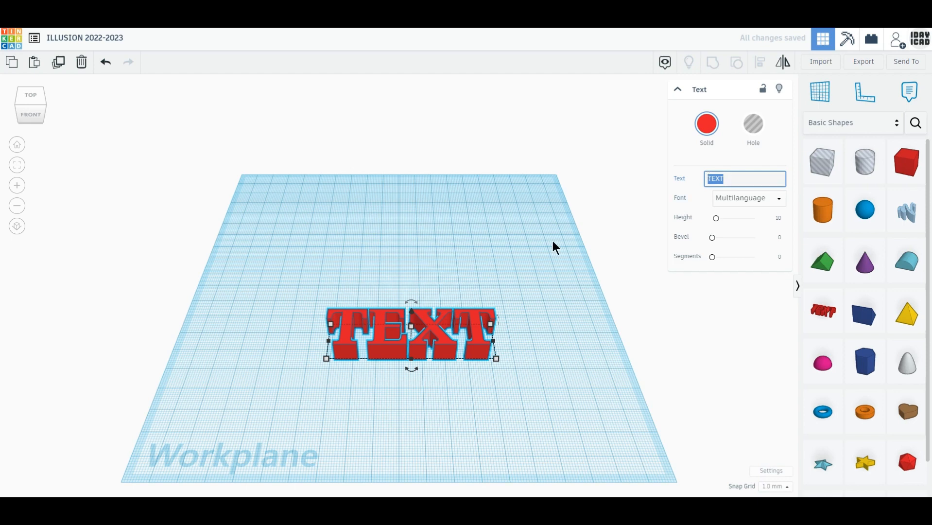
text(2)
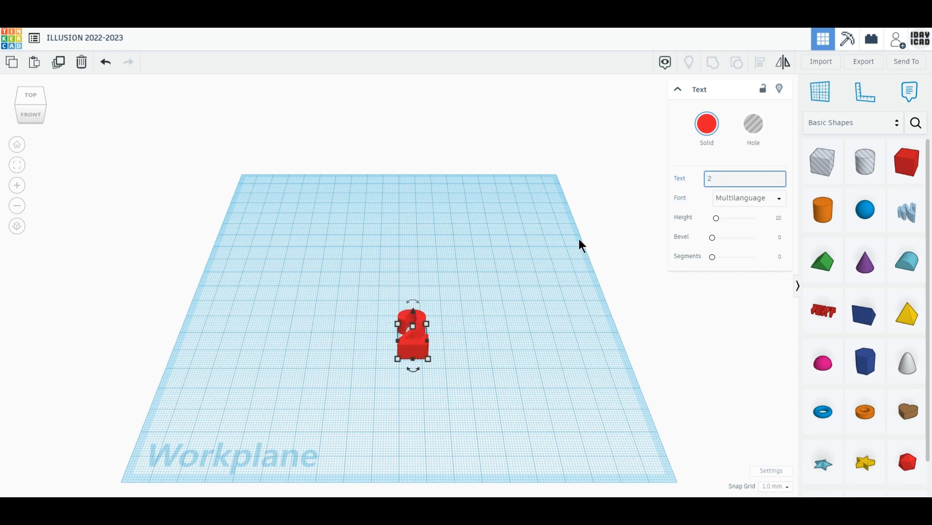
click(734, 199)
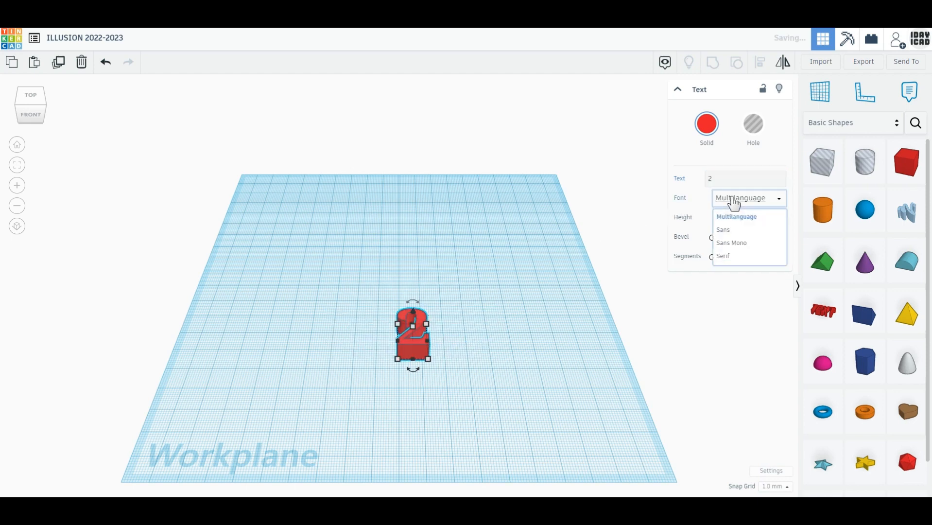
click(740, 231)
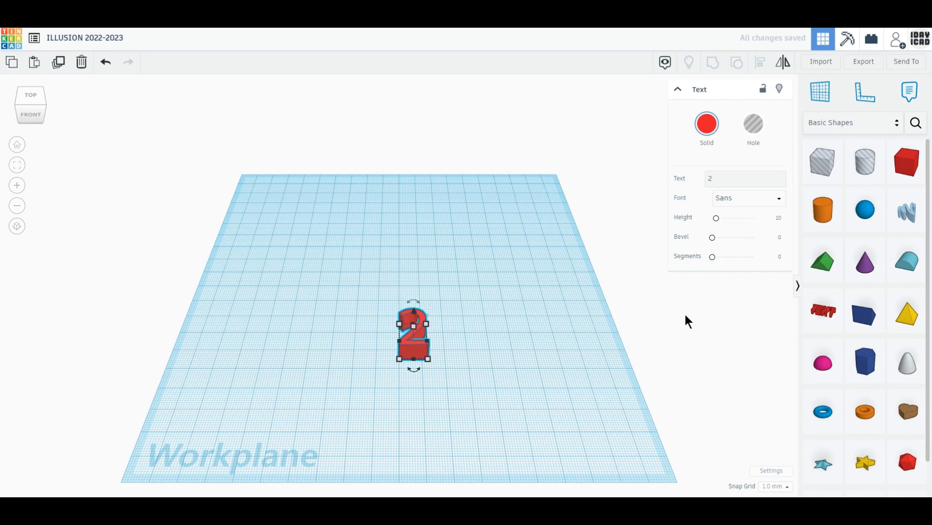
click(504, 356)
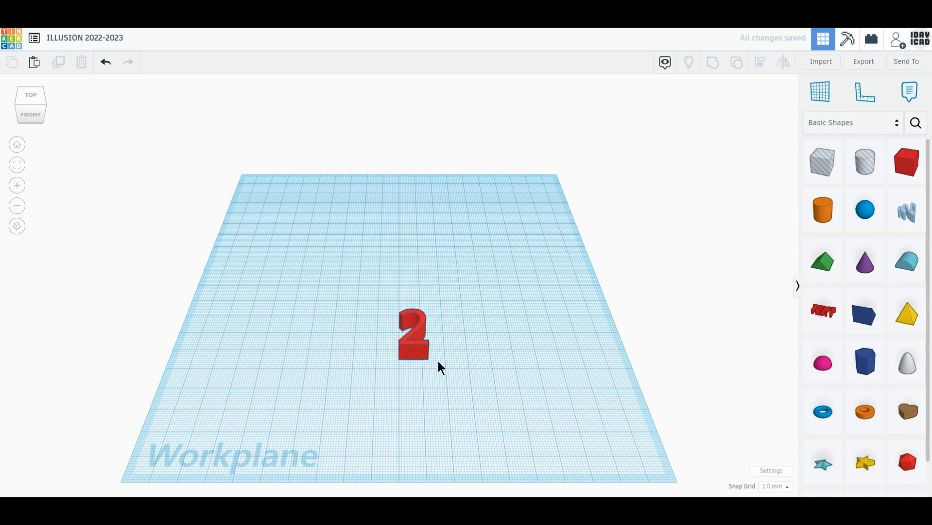
Resize the 2 to 20 mm wide, 30 mm long and 20 mm high.
click(421, 354)
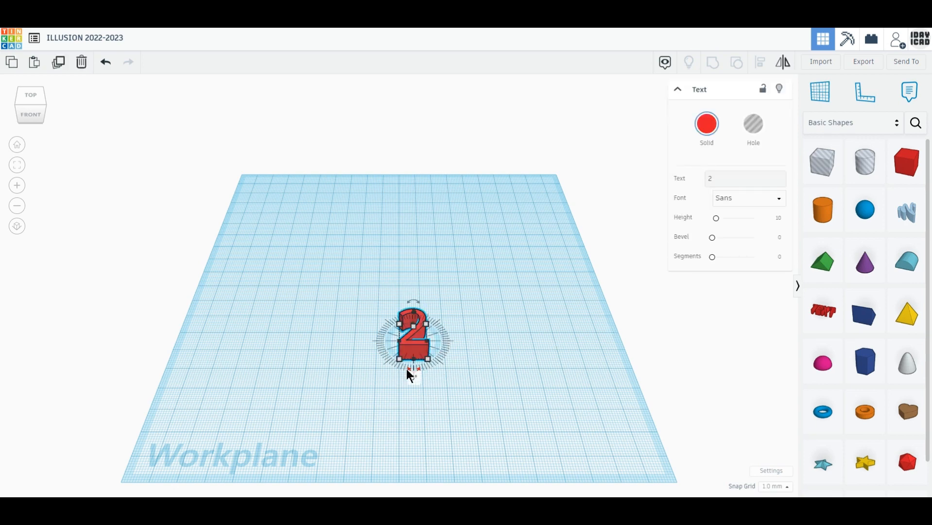
scroll(407, 369, up, 3)
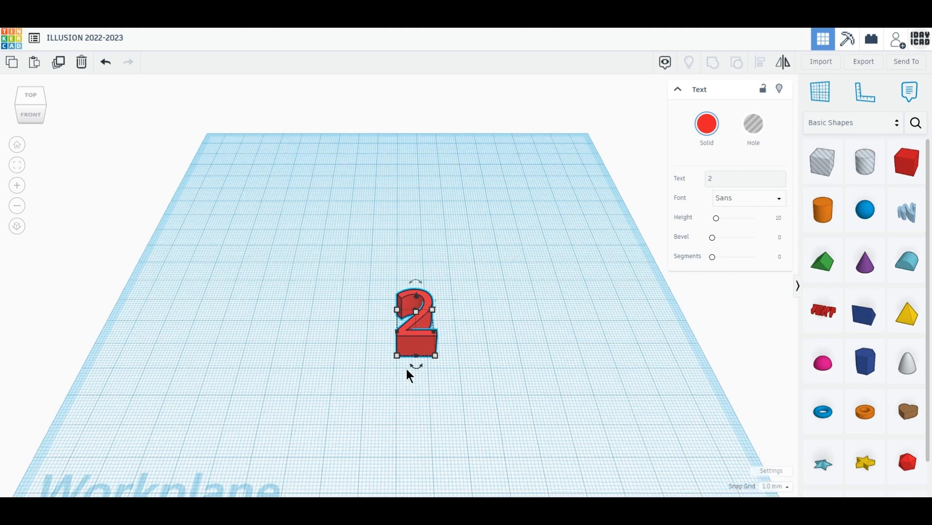
mouse_move(438, 354)
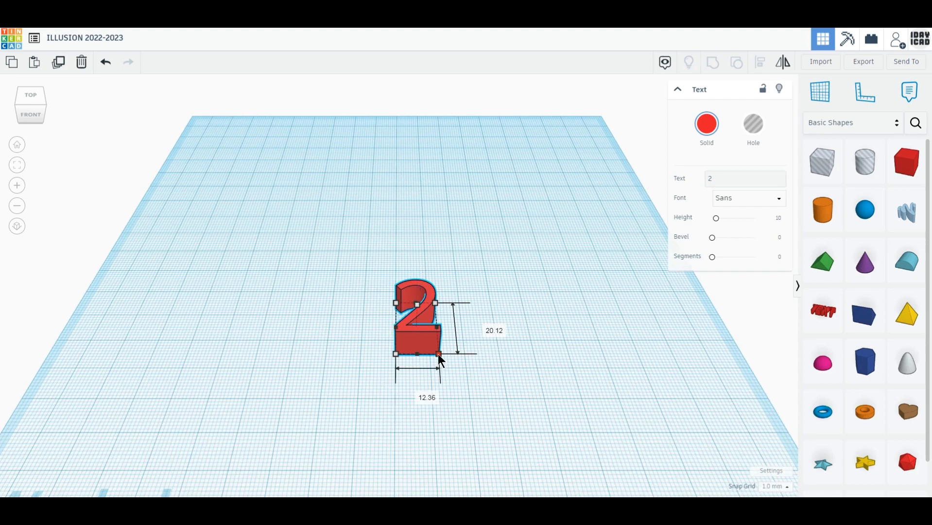
click(421, 395)
text(20)
key(Return)
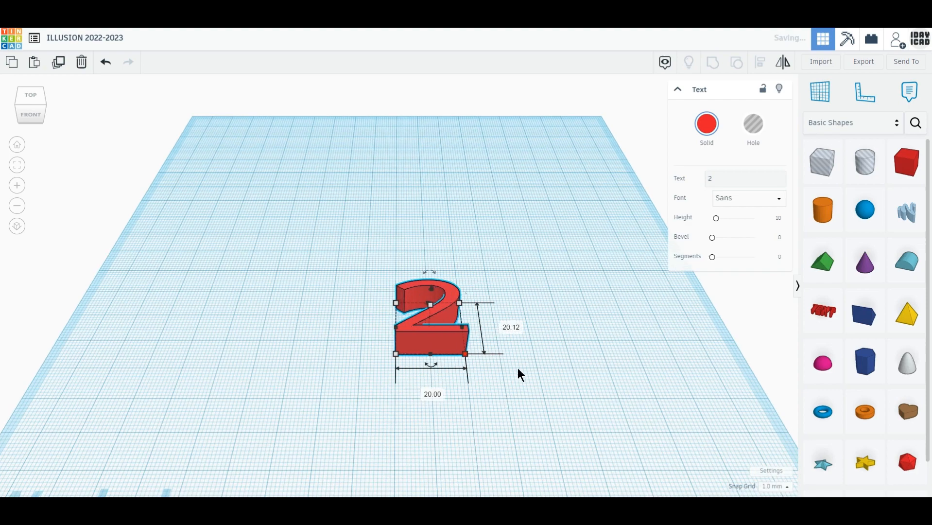
text(30)
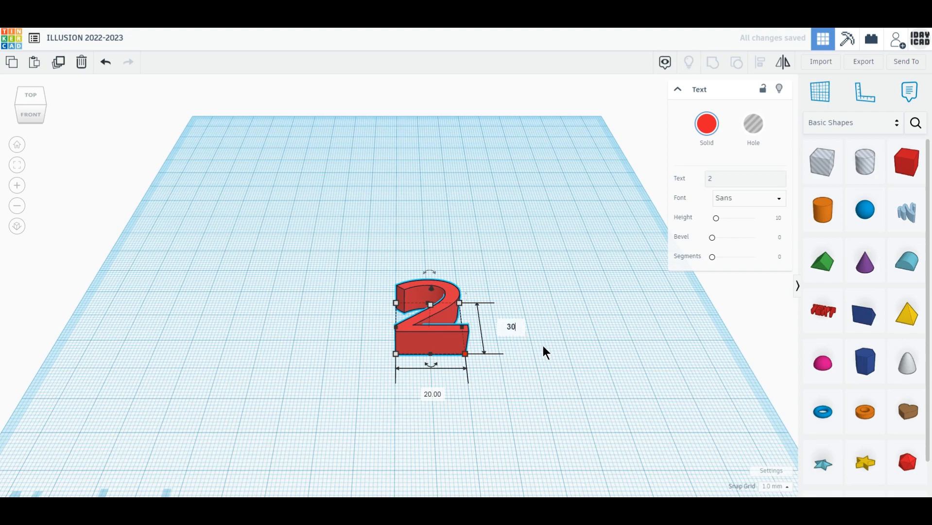
key(Return)
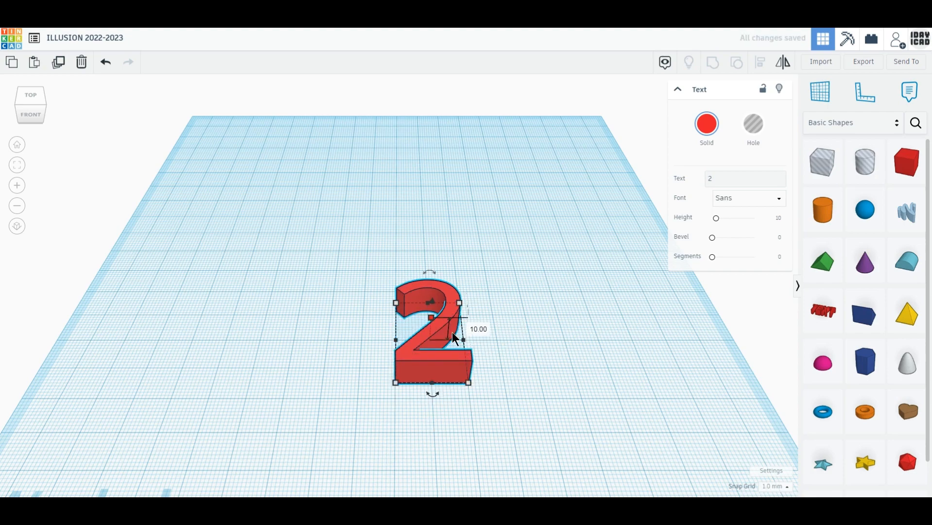
click(479, 329)
text(20)
key(Return)
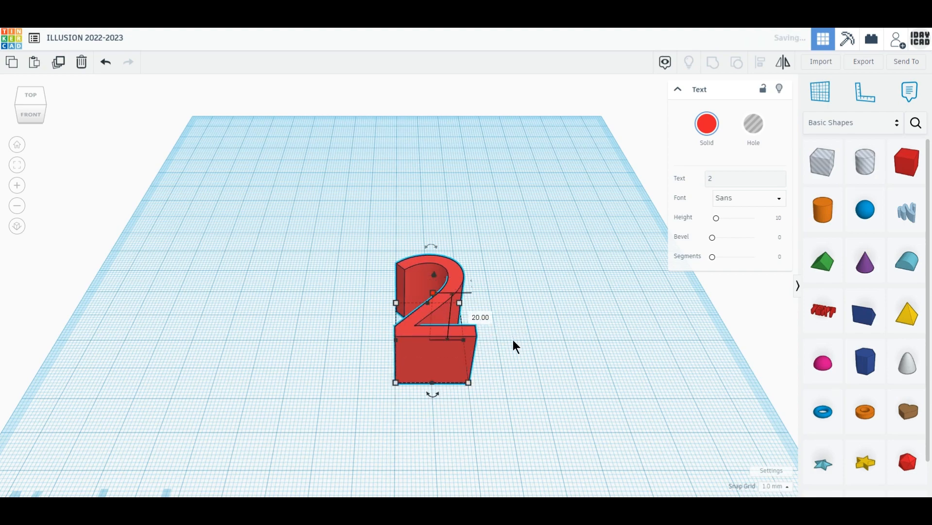
Rotate the 2 so it stands upright, and set its elevation above the workplane to 0 mm.
right_drag(384, 429, 504, 298)
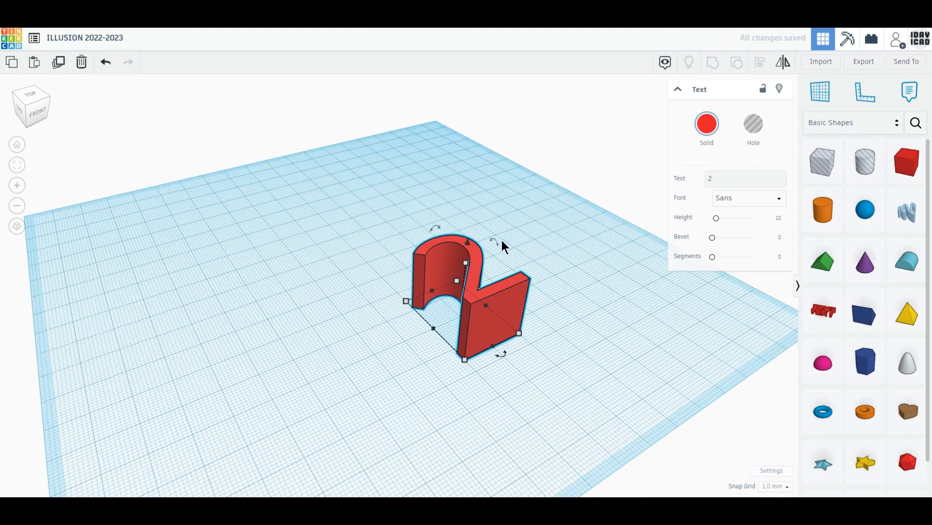
mouse_move(496, 242)
drag(497, 243, 521, 297)
drag(469, 228, 469, 221)
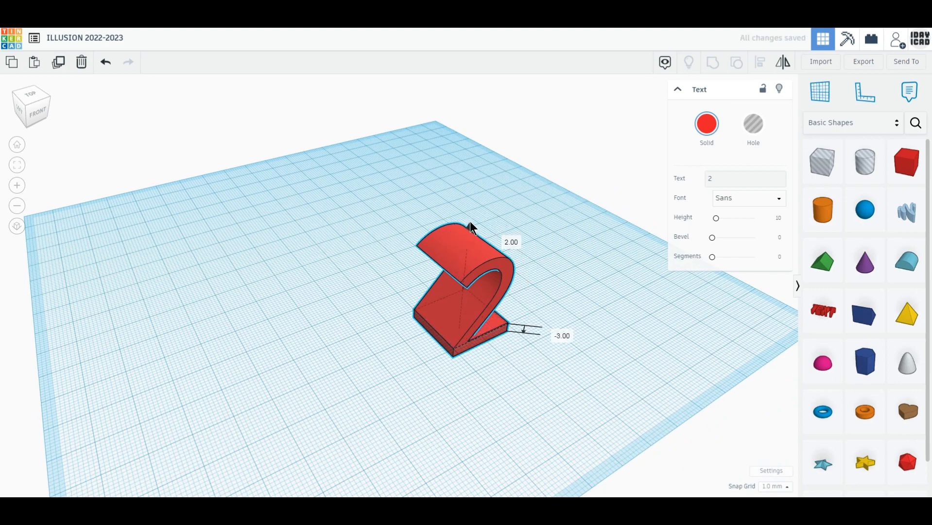
click(563, 339)
text(0)
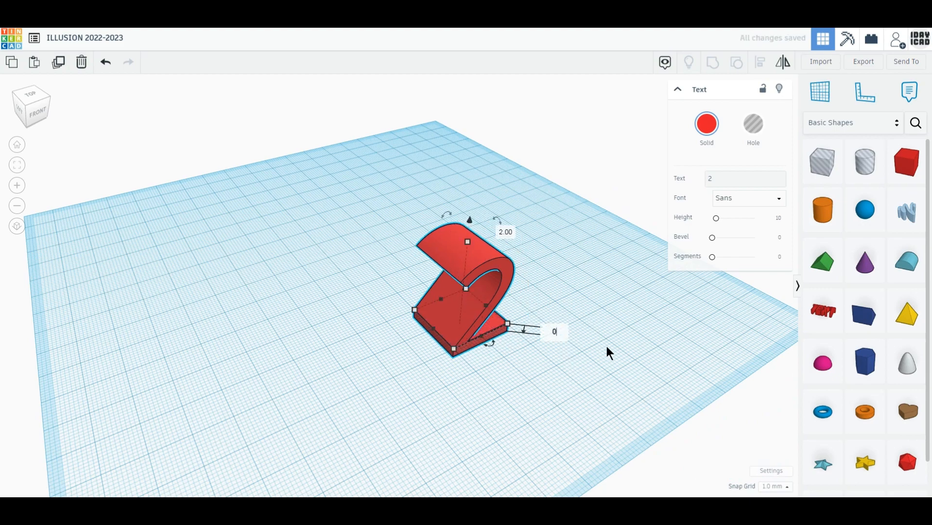
key(Return)
click(564, 348)
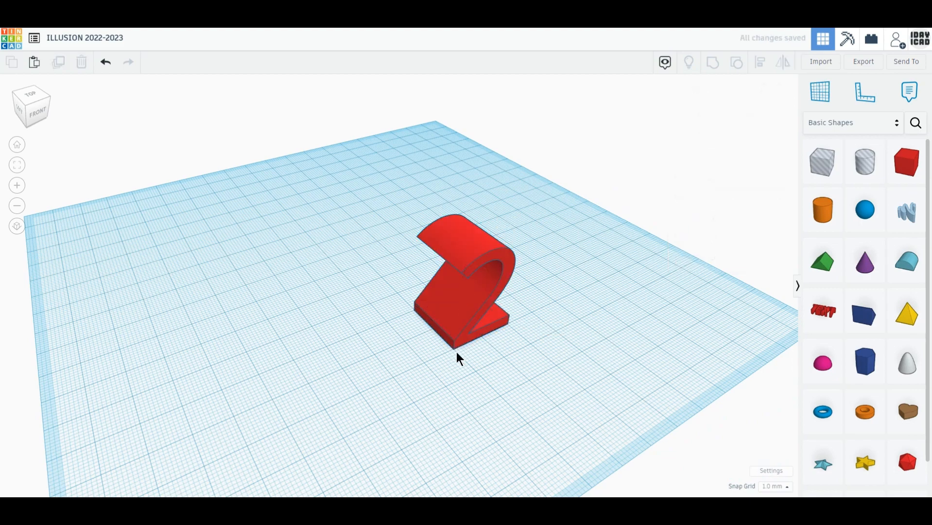
Move the 2 toward the front-left area of the workplane and view it straight from above in orthographic projection.
drag(422, 319, 331, 365)
click(540, 399)
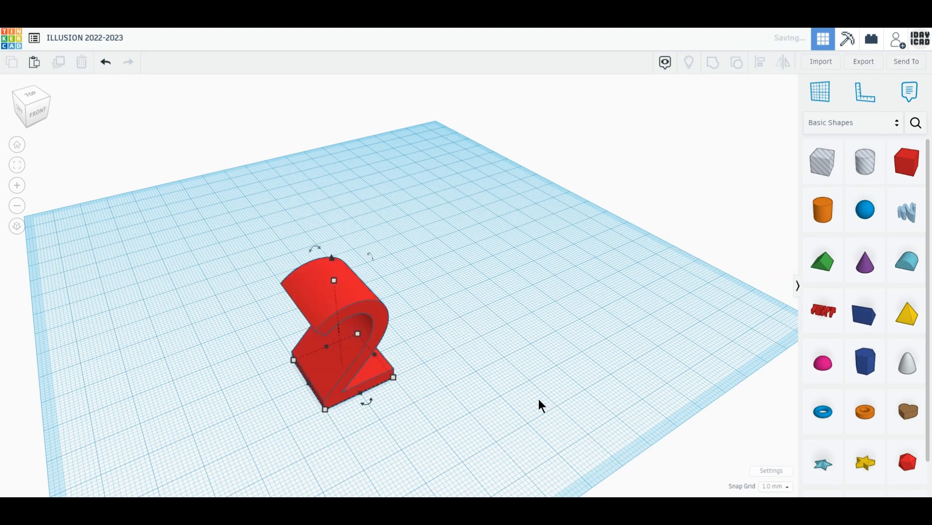
click(349, 347)
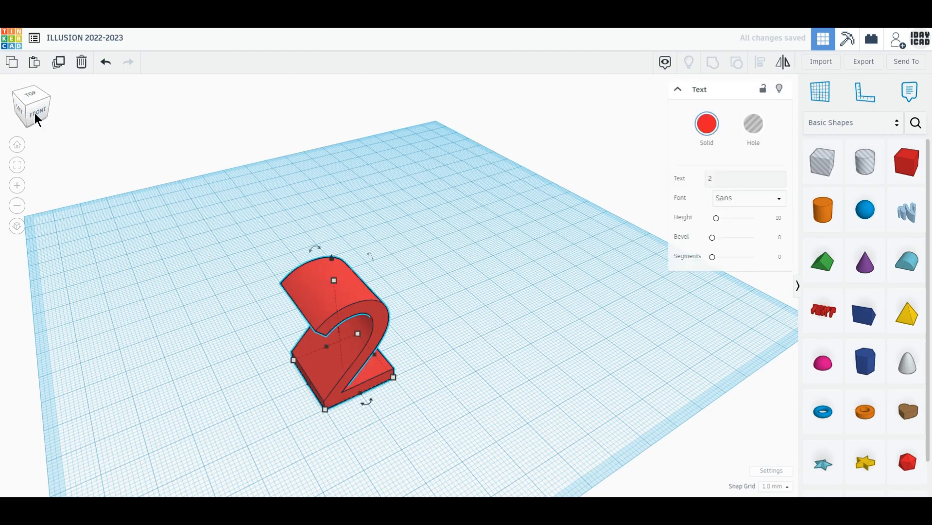
click(35, 97)
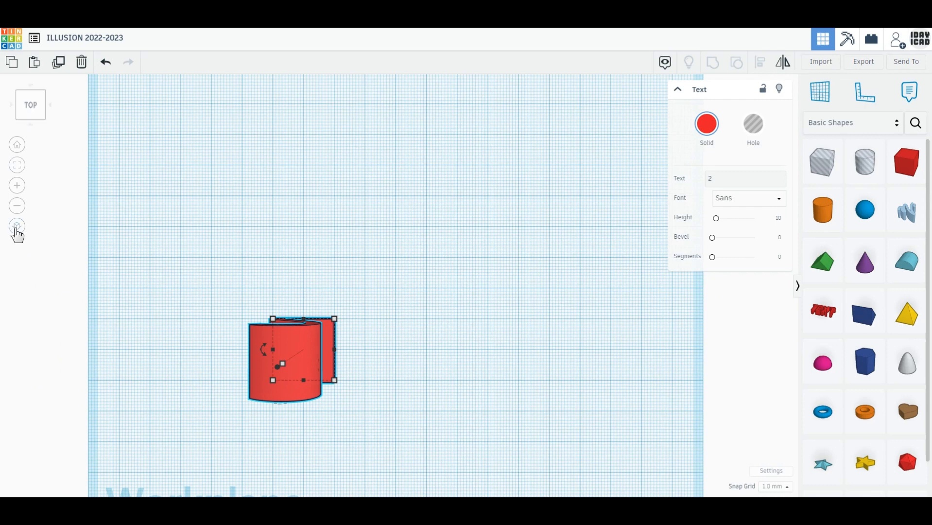
click(17, 227)
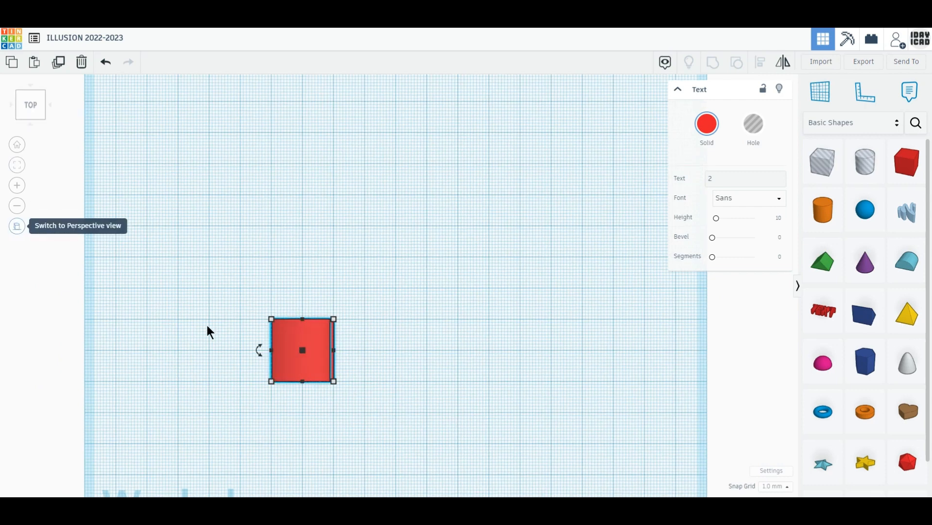
click(207, 326)
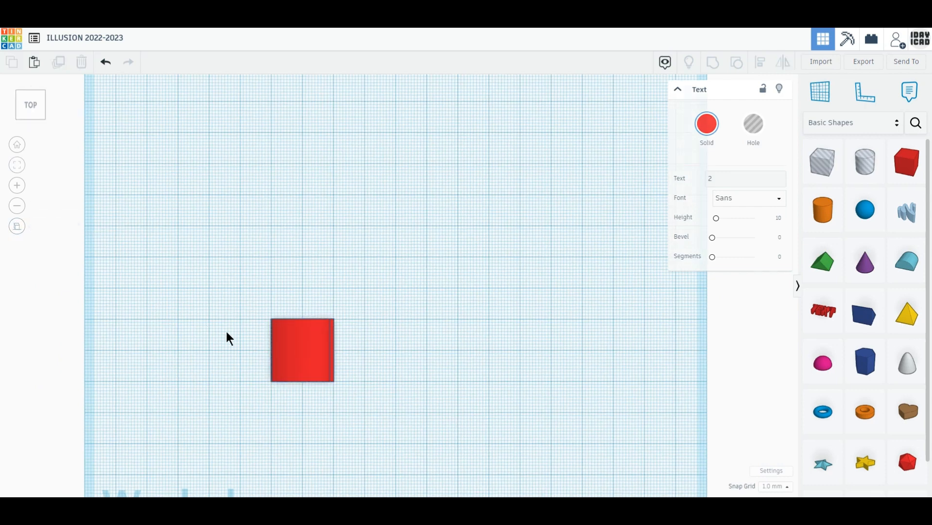
click(289, 346)
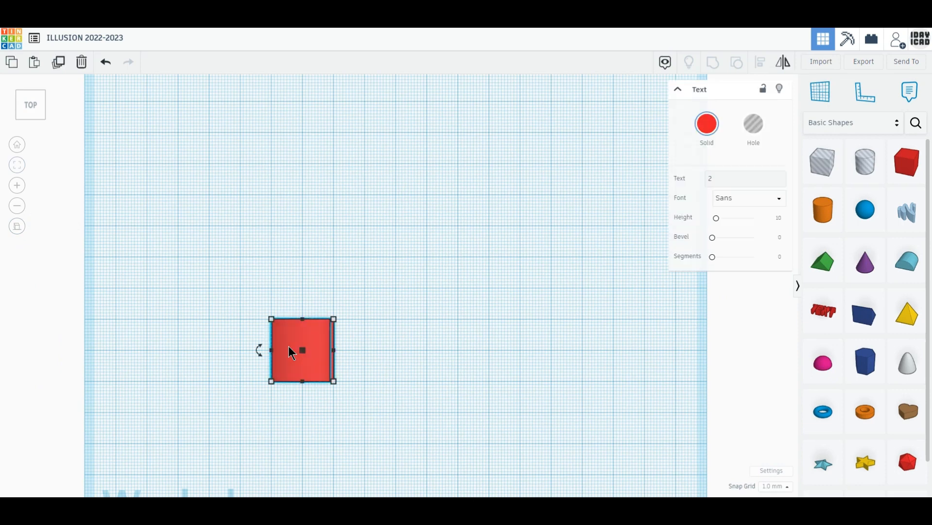
Duplicate the 2 diagonally toward the back right, offset 23 mm in both directions, and repeat for a third copy.
click(58, 72)
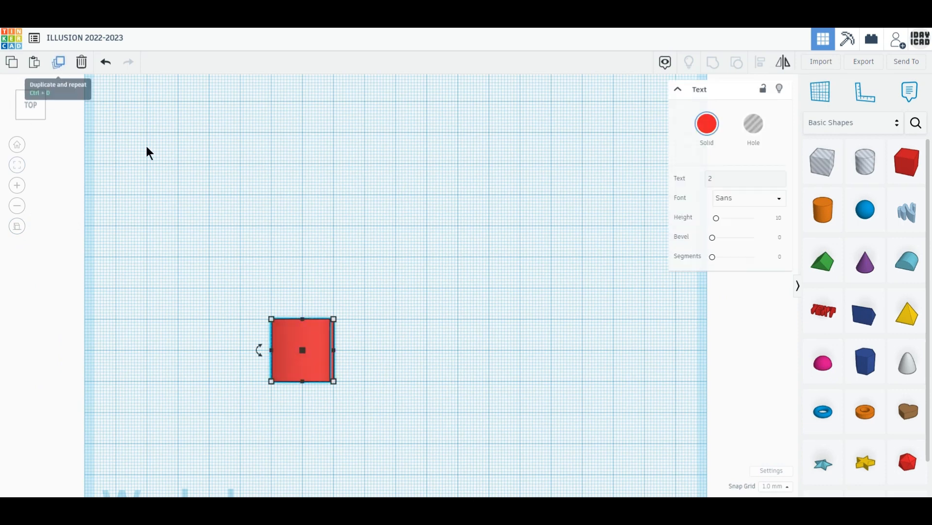
drag(290, 376, 362, 297)
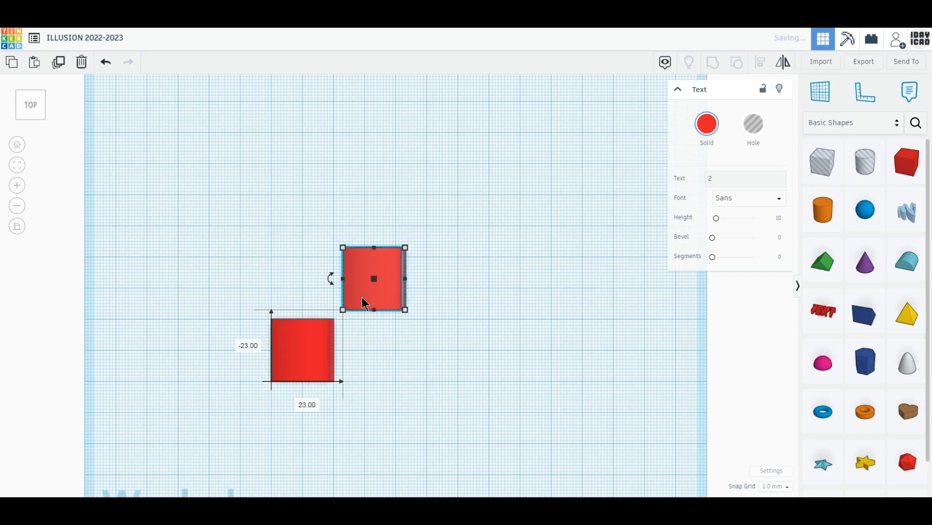
click(59, 63)
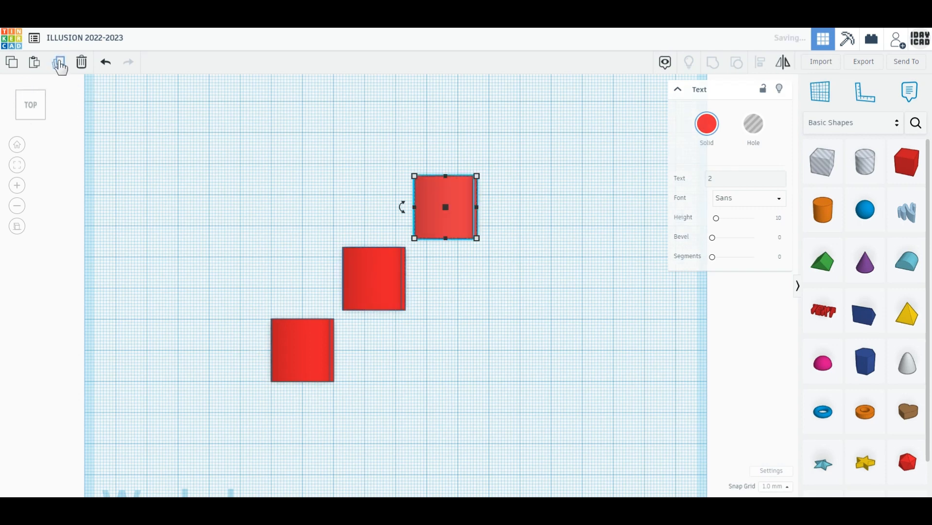
Repeat the diagonal duplication to add a fourth 2 at the back right of the row.
click(59, 64)
click(448, 343)
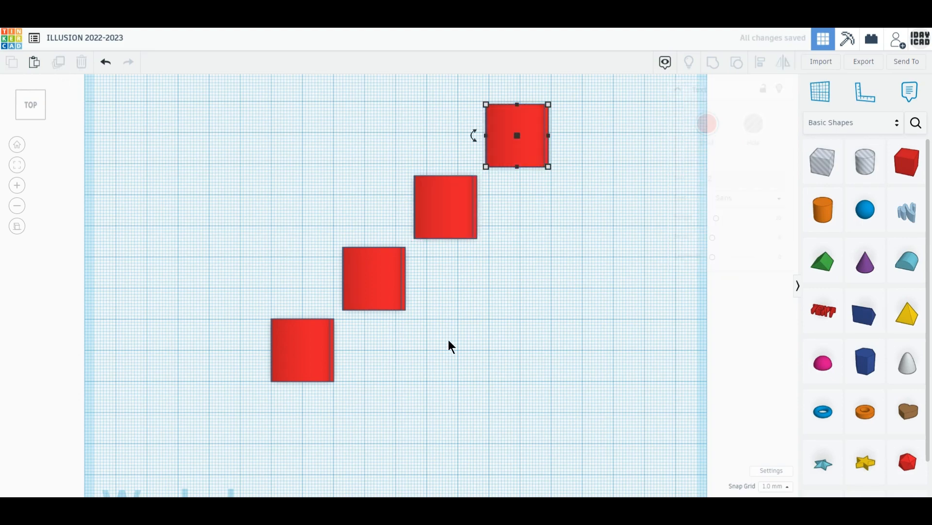
Change the text of the second digit in the diagonal row to 0.
right_drag(421, 361, 403, 276)
click(383, 248)
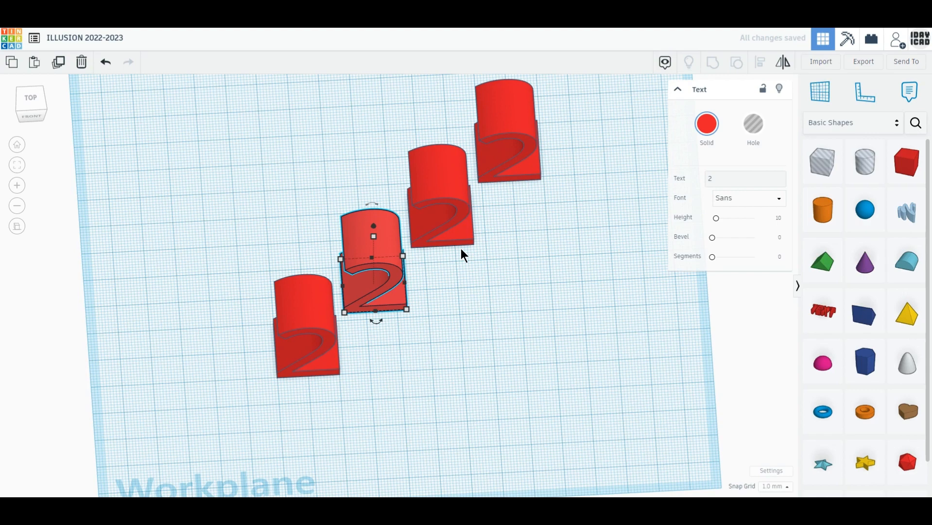
click(719, 179)
text(0)
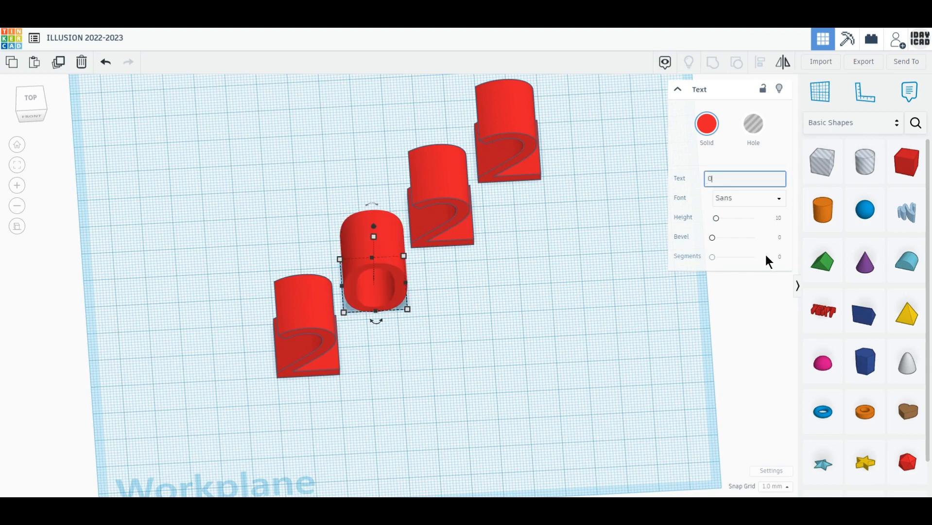
key(Return)
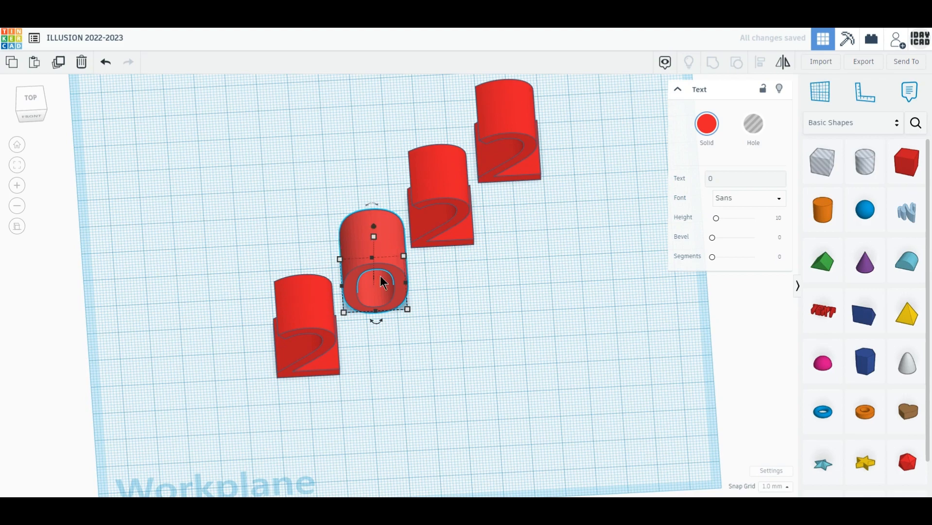
Resize the 0 to 20 mm wide and 30 mm high, keeping its elevation above the workplane at 0 mm.
mouse_move(405, 309)
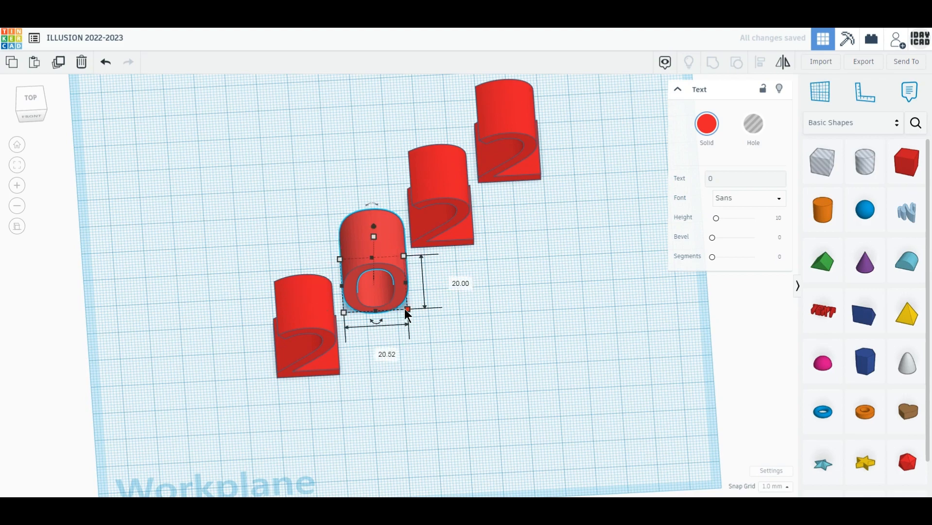
click(382, 350)
text(20)
key(Return)
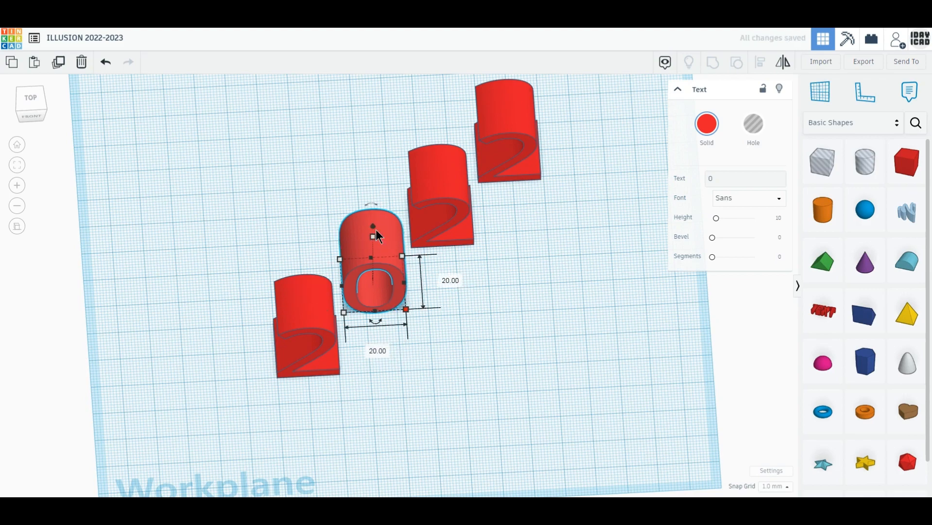
mouse_move(377, 238)
click(418, 261)
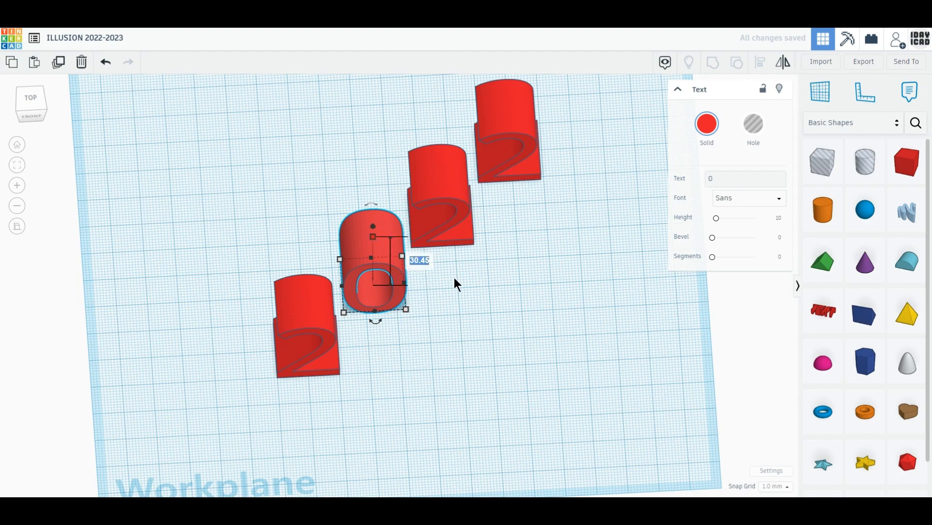
text(30)
key(Return)
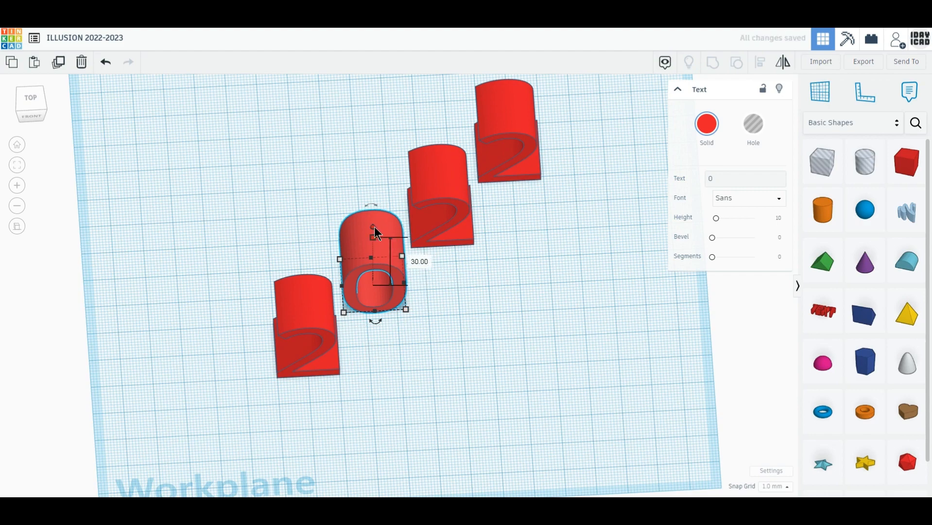
click(453, 311)
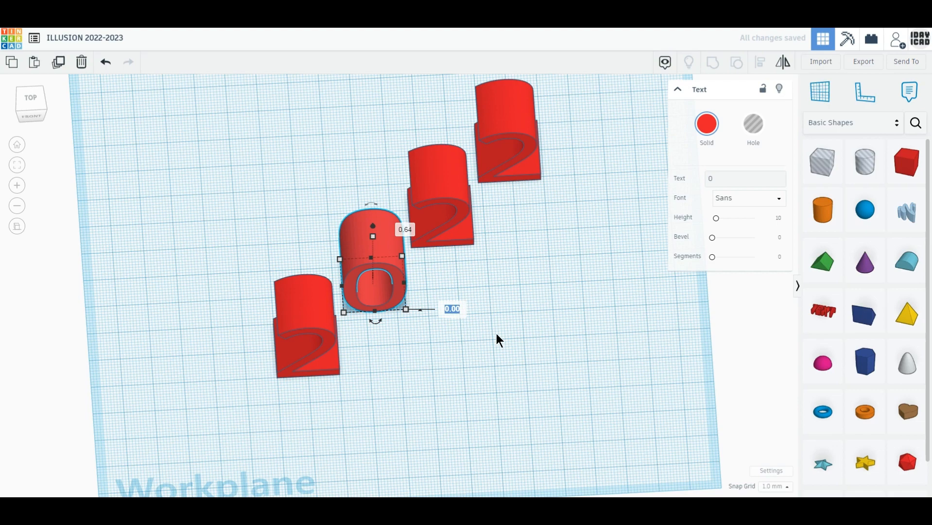
key(Return)
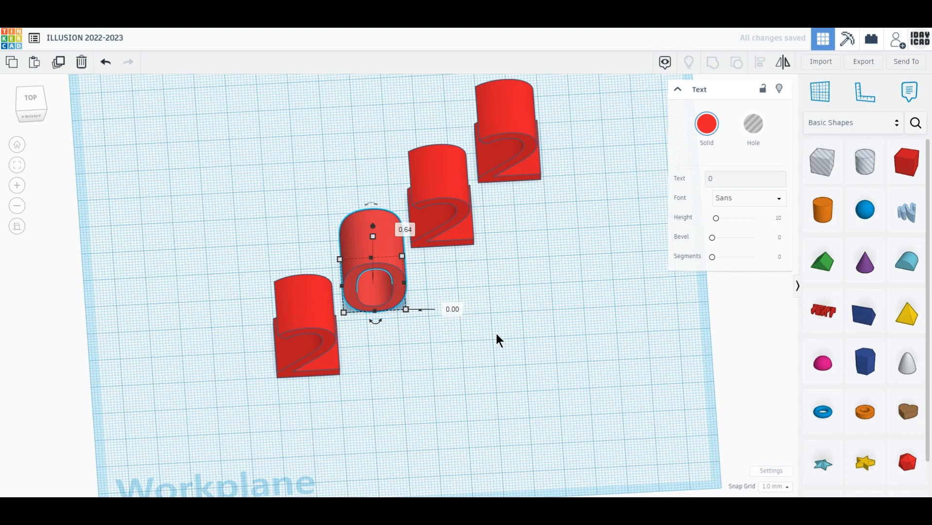
Viewed from above, shift the 0 sideways by 0.23 mm to line it up with the diagonal row, keeping its front-to-back position.
click(34, 99)
click(294, 278)
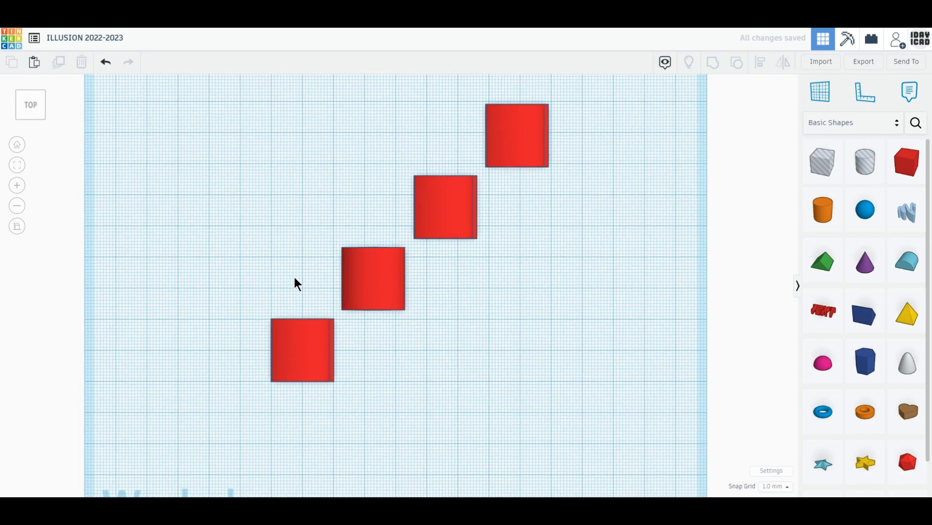
drag(353, 272, 353, 279)
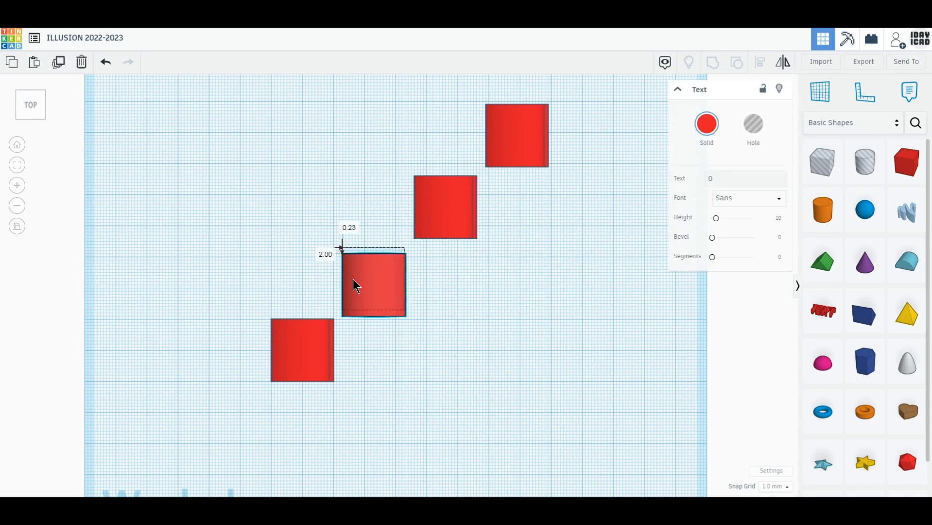
key(Up)
key(Up)
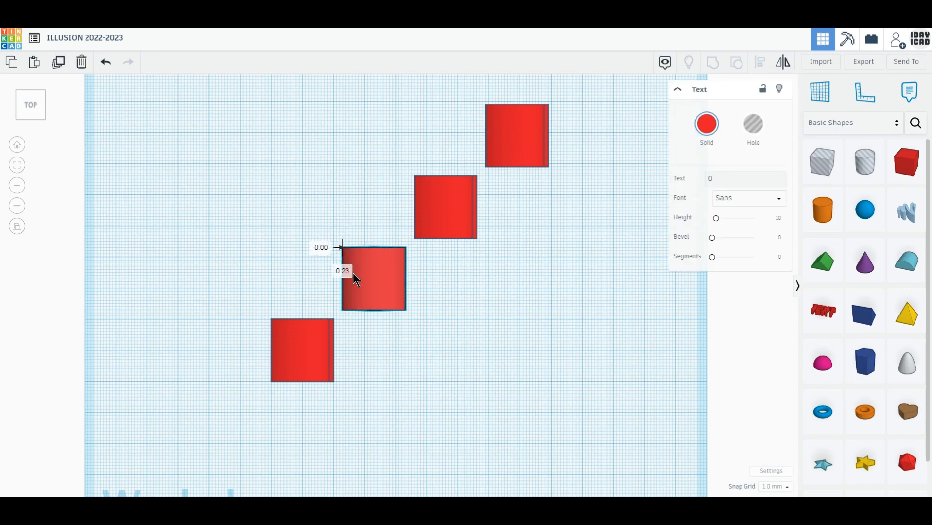
click(444, 308)
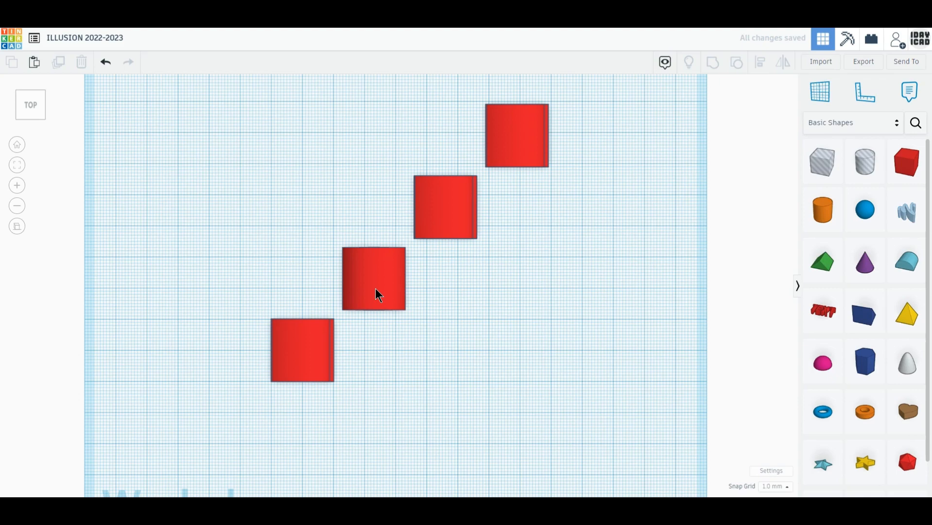
Duplicate the first 2, place the copy 59 mm to the right and 23 mm toward the front, and make it a hole.
right_drag(437, 342, 435, 295)
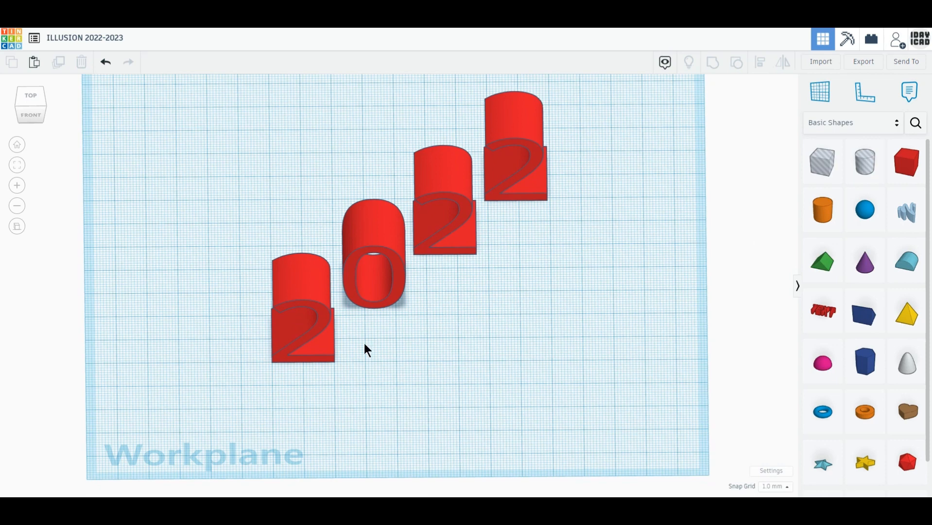
click(300, 306)
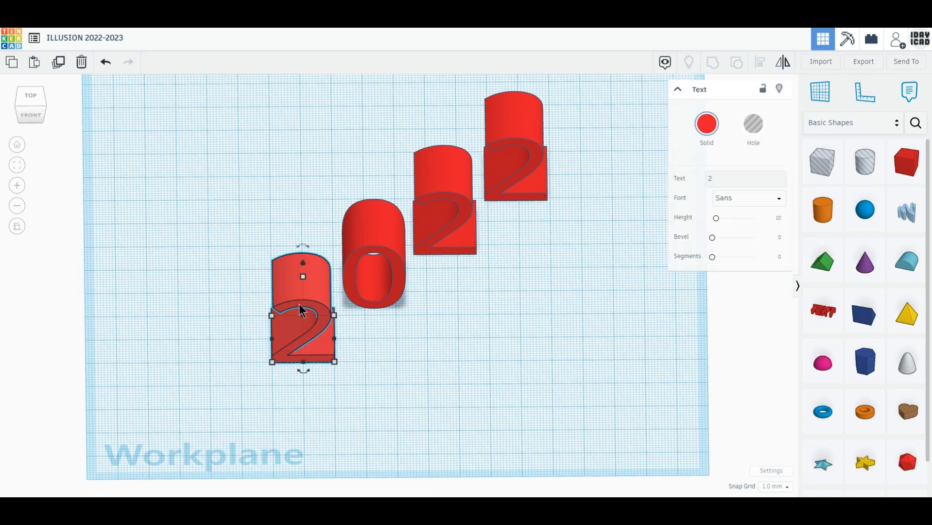
click(57, 66)
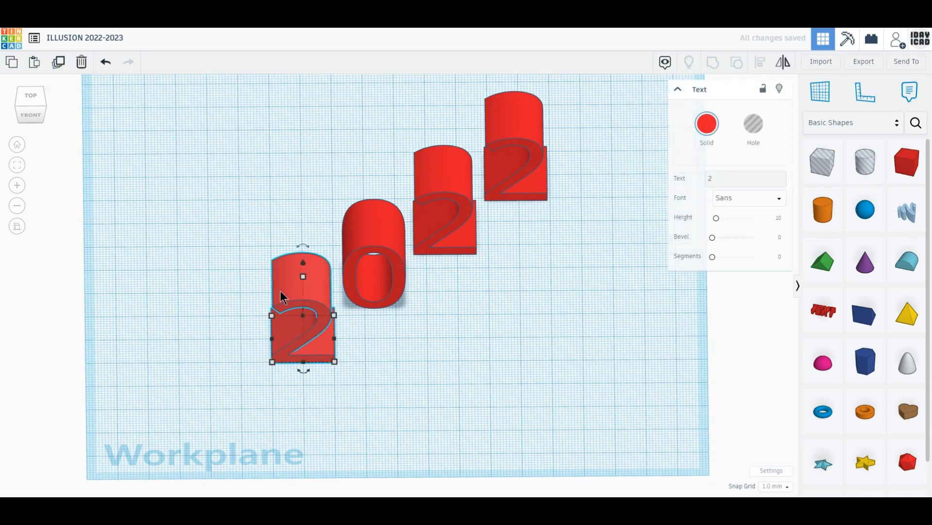
drag(279, 291, 466, 341)
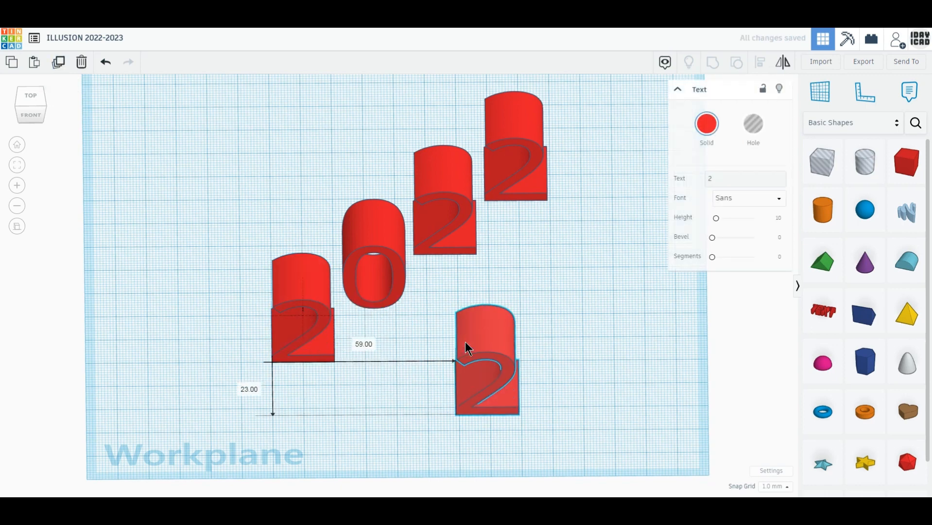
click(753, 127)
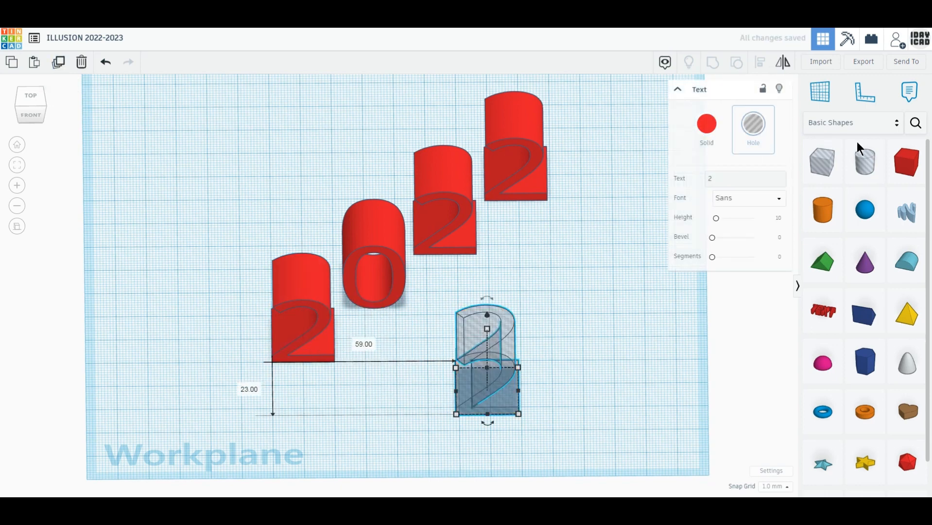
Place a box on the workplane to the right of the hole 2 and set its height to 30 mm.
click(907, 162)
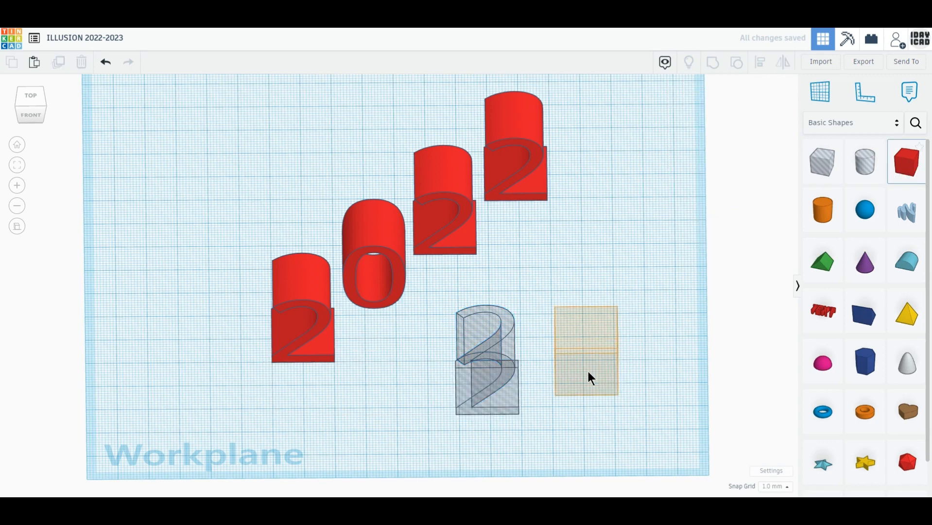
click(588, 371)
click(587, 330)
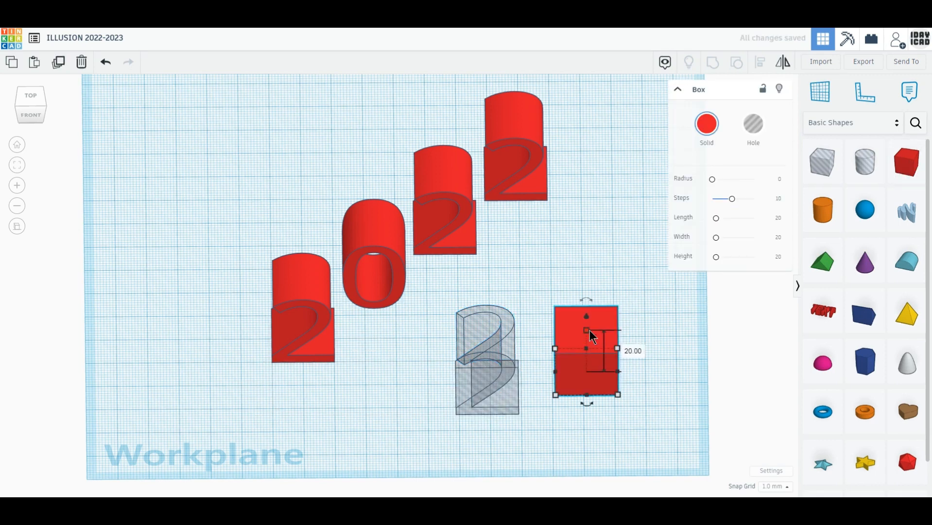
text(3)
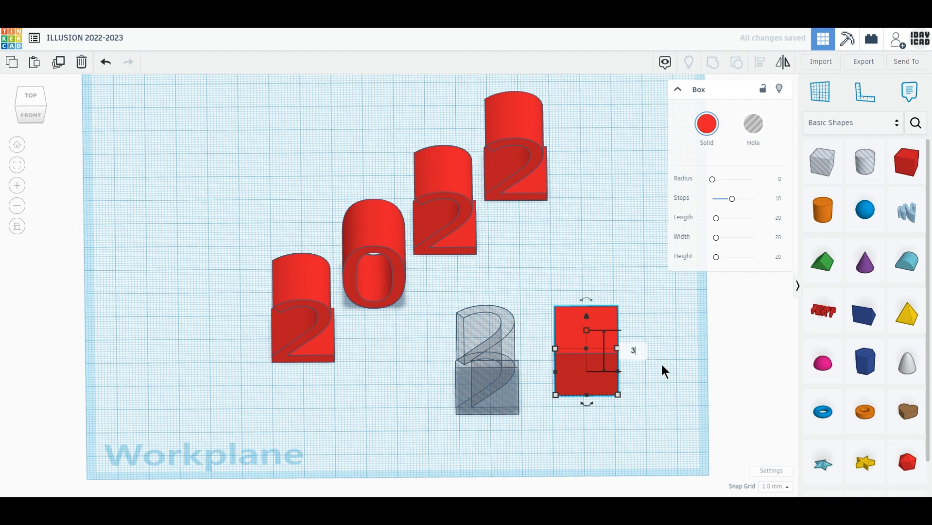
text(0)
key(Return)
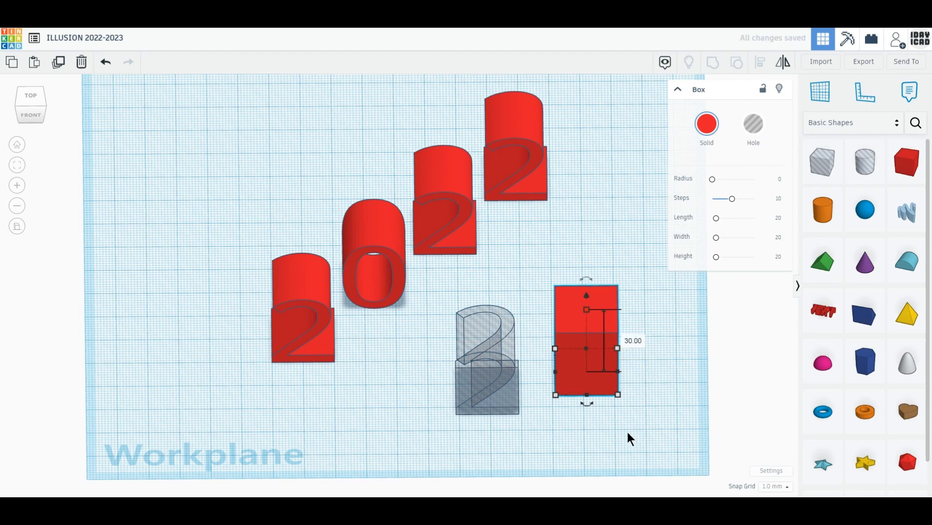
click(592, 426)
Duplicate the 0, place the copy 7 mm to the right and 55 mm toward the front, and make it a hole.
click(488, 398)
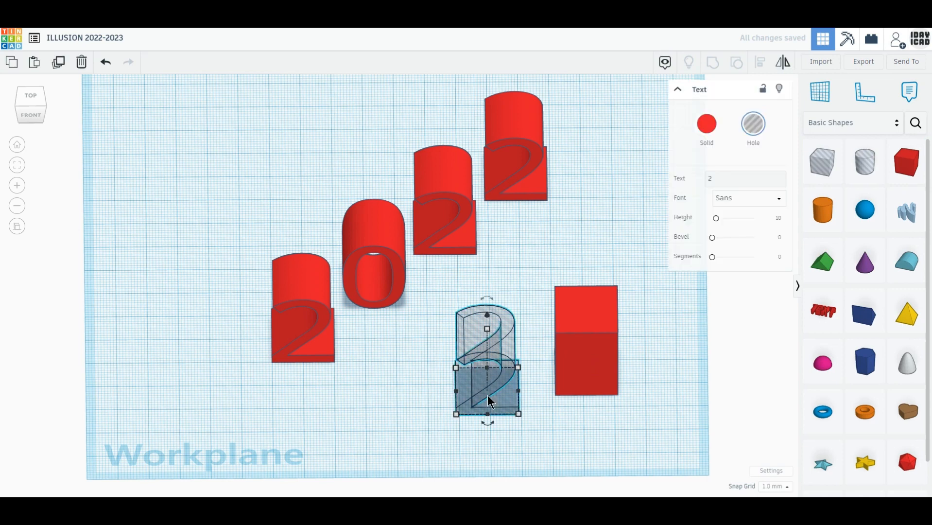
click(376, 274)
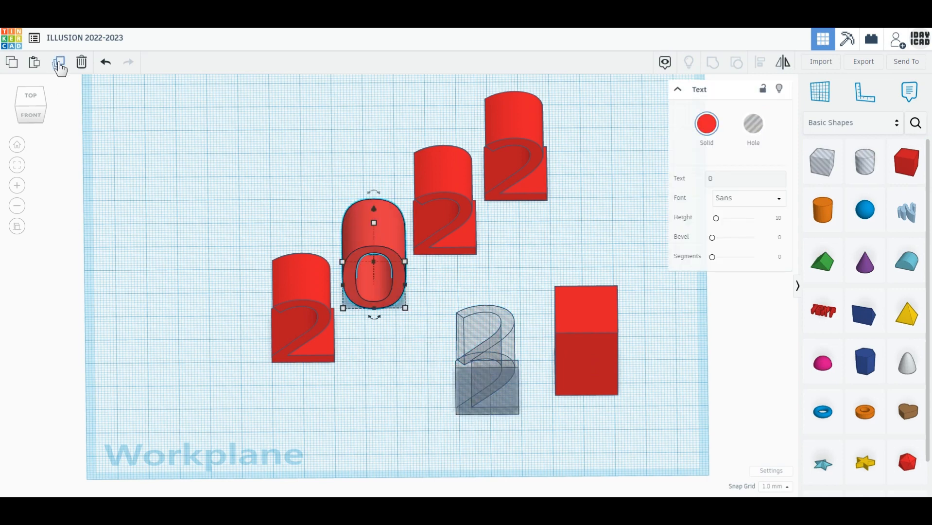
click(60, 63)
click(367, 240)
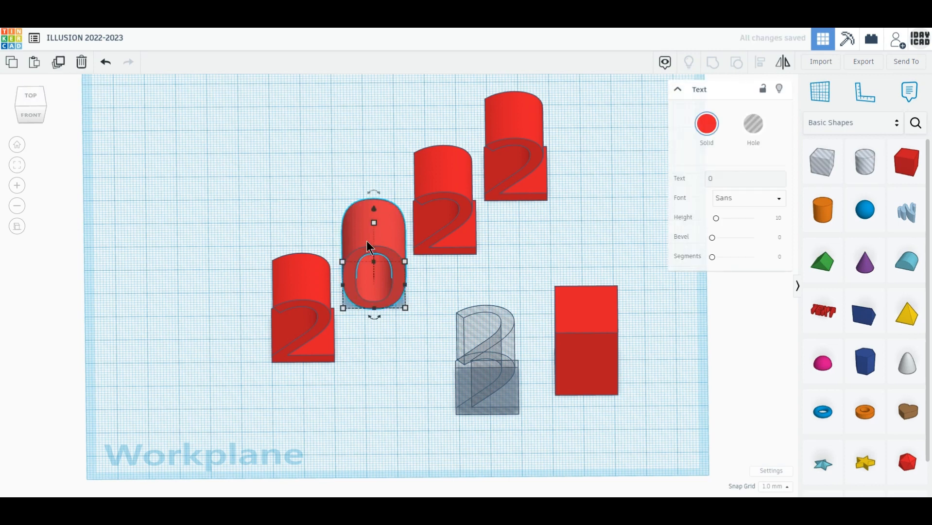
drag(367, 255, 389, 381)
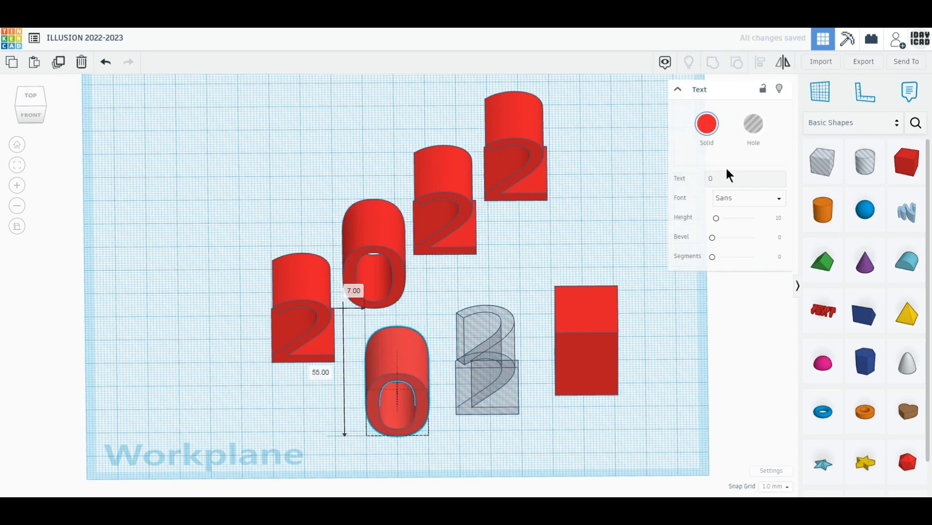
click(752, 126)
Duplicate the hole 2, offset the copy 24 mm to the right and 27 mm toward the front, and change its text to 3.
click(518, 151)
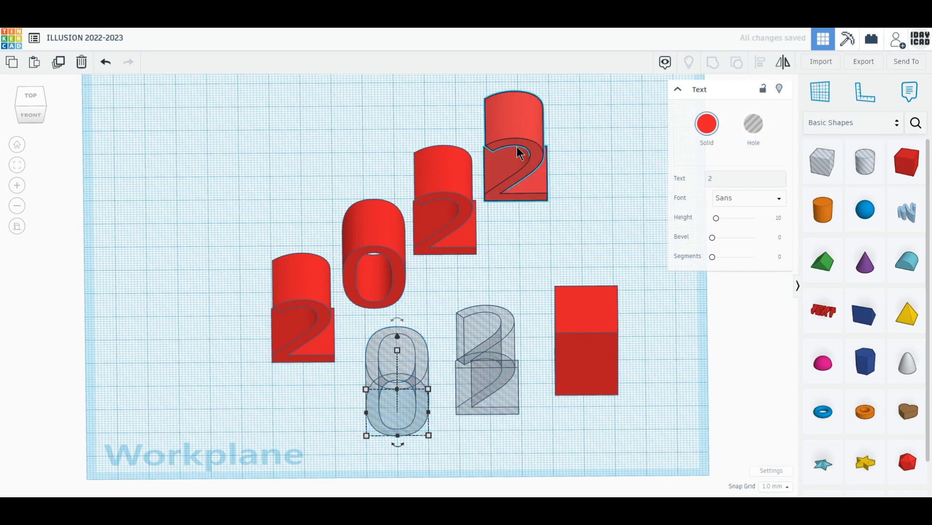
click(498, 356)
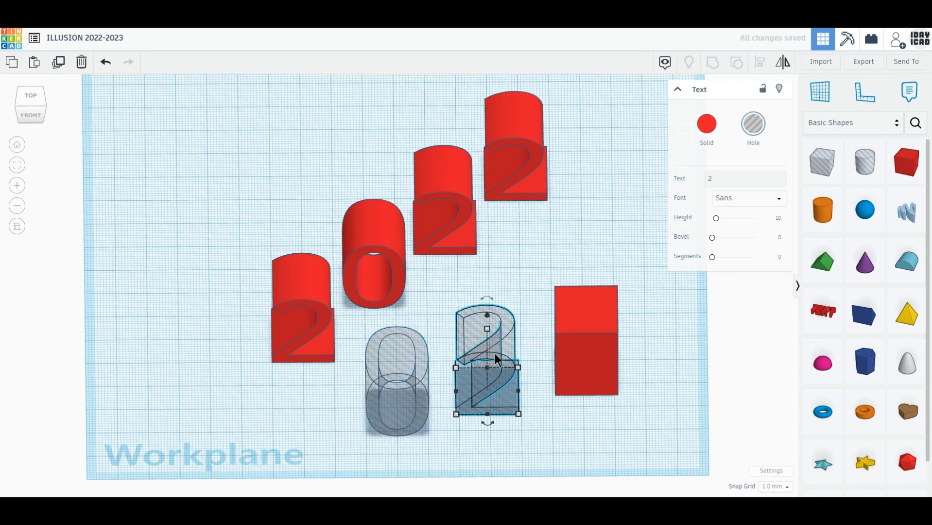
click(58, 66)
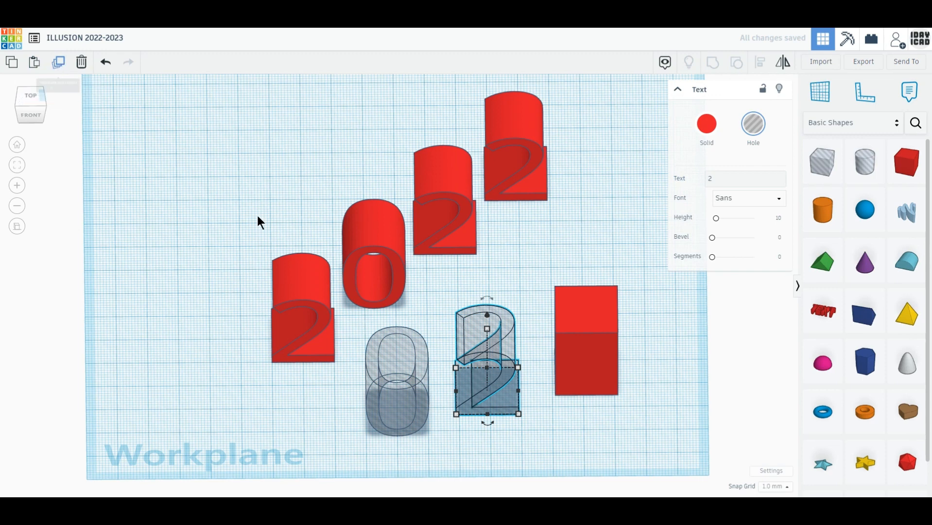
drag(473, 362, 472, 362)
alt+drag(501, 338, 577, 400)
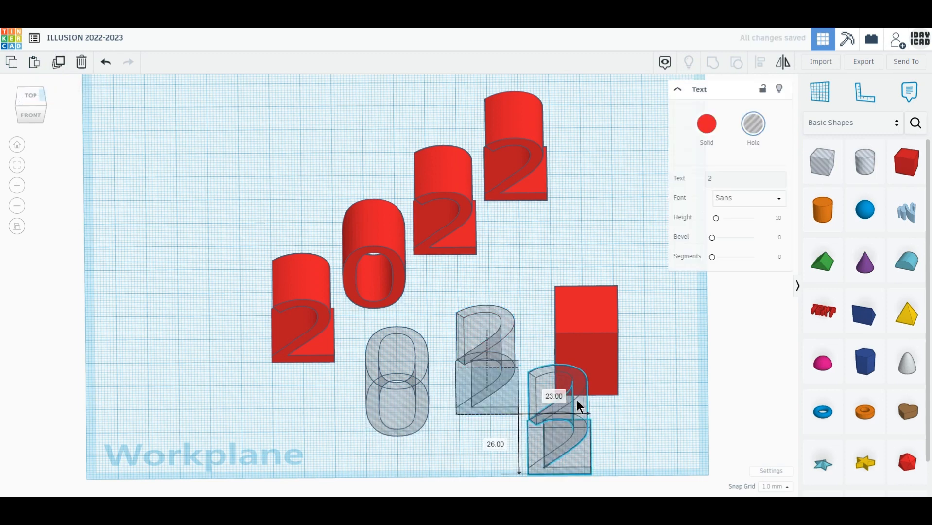
click(716, 177)
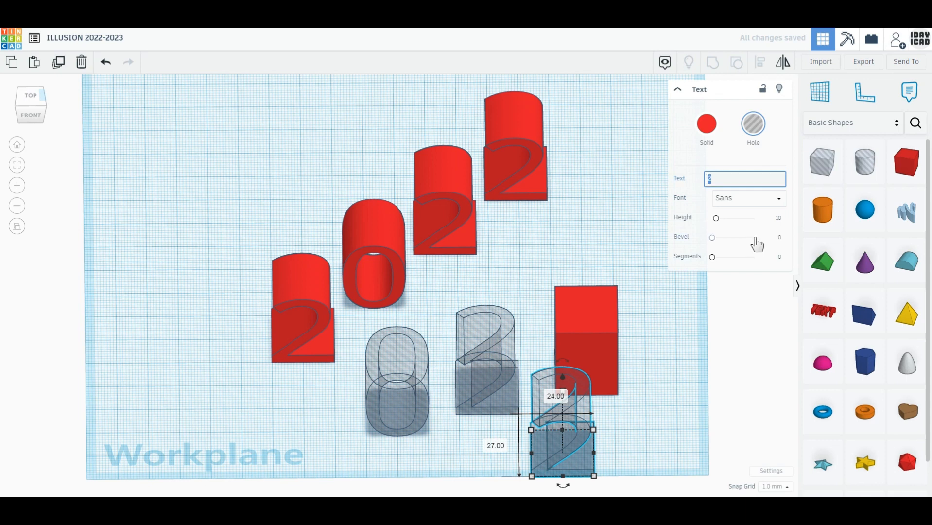
text(3)
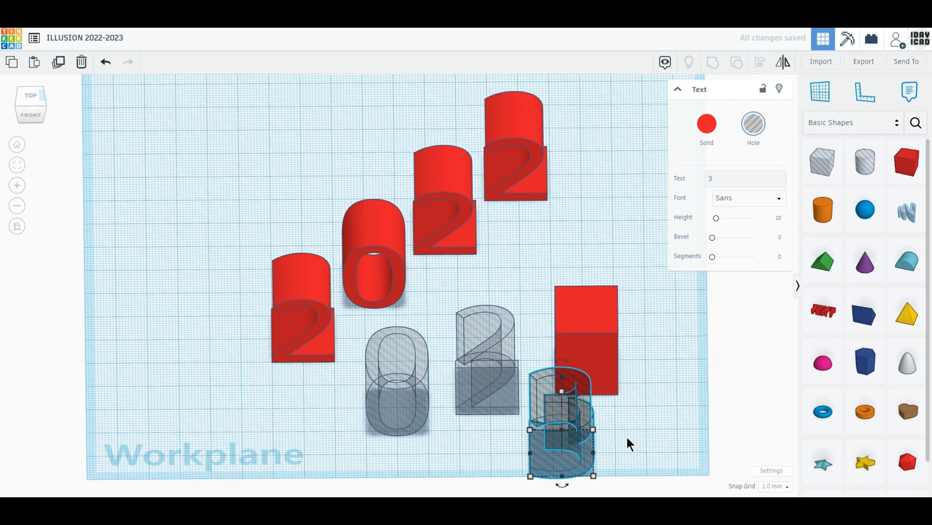
Move the hole 3 clear of the box, to the box's right side.
click(627, 436)
click(578, 436)
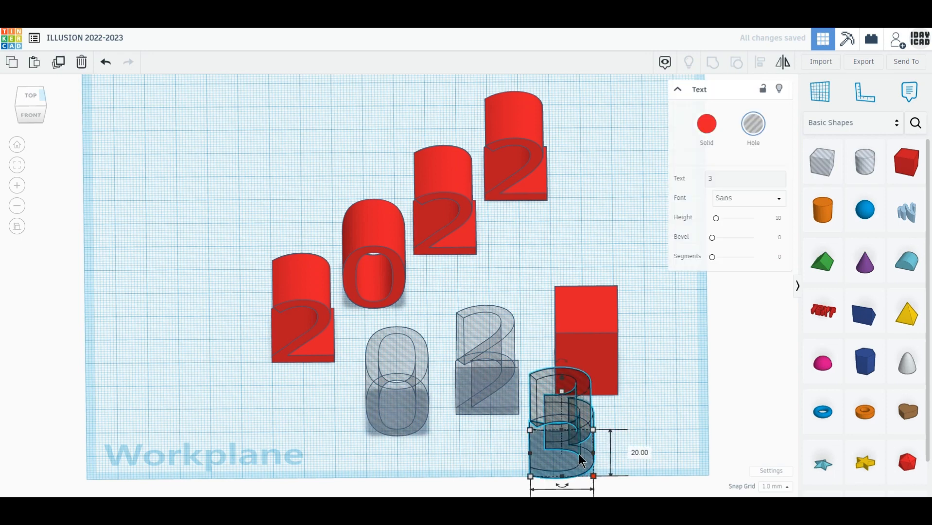
drag(590, 444, 675, 390)
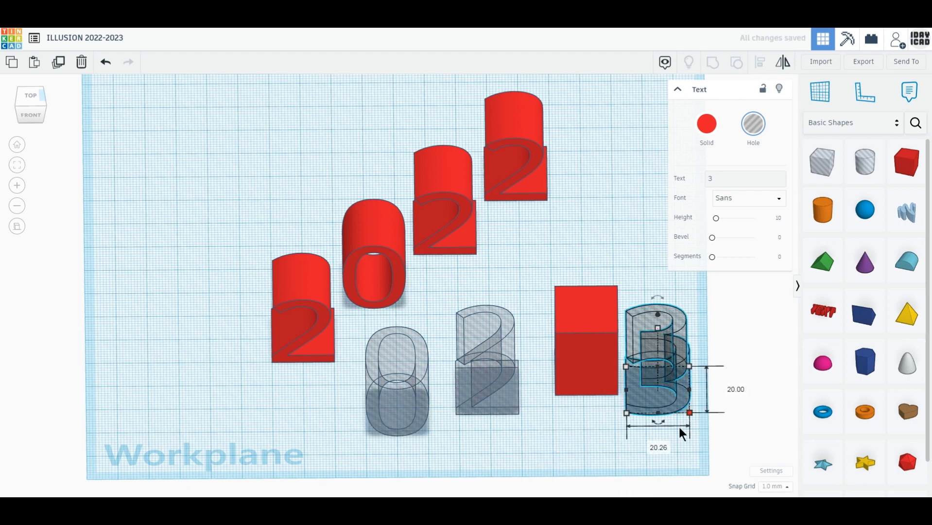
Set the hole 3's width to 20 mm and its height to 30 mm.
click(660, 446)
text(20)
key(Return)
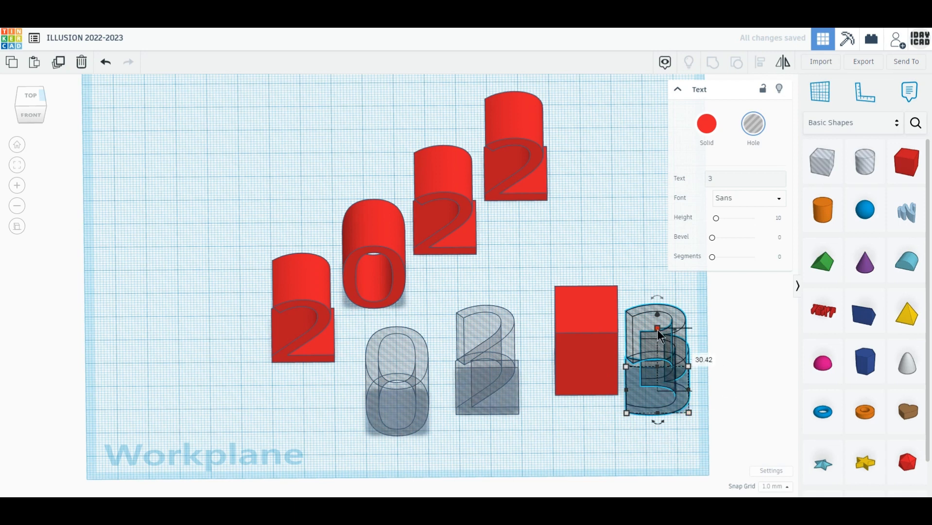
click(703, 360)
text(30)
key(Return)
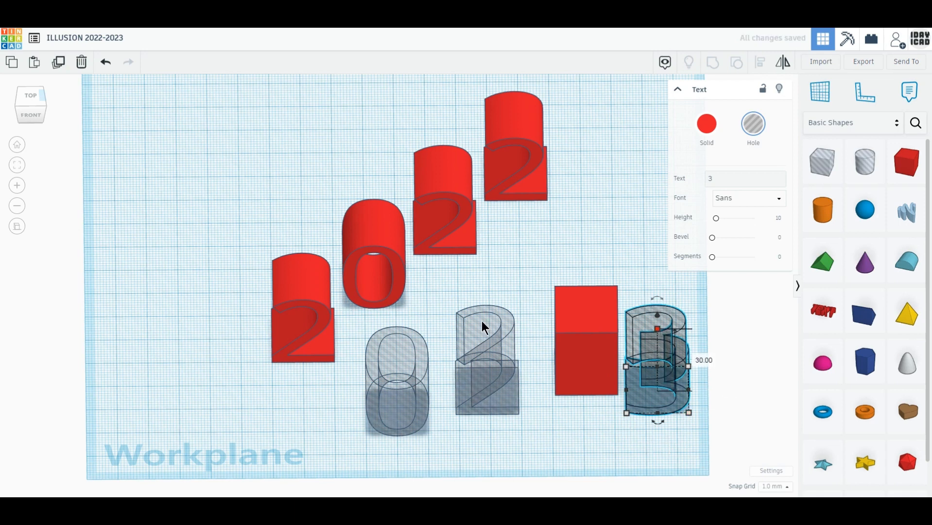
Set the hole 3's elevation above the workplane to 0 mm.
click(371, 235)
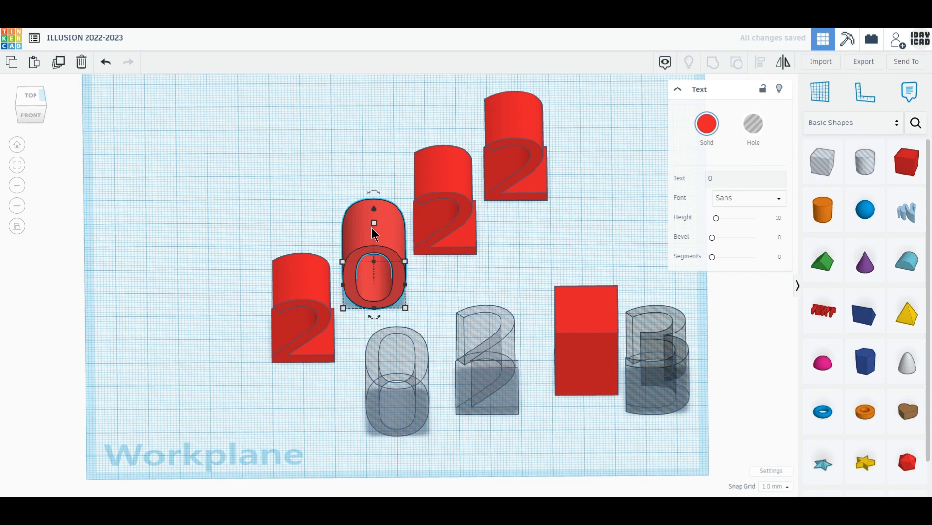
click(412, 355)
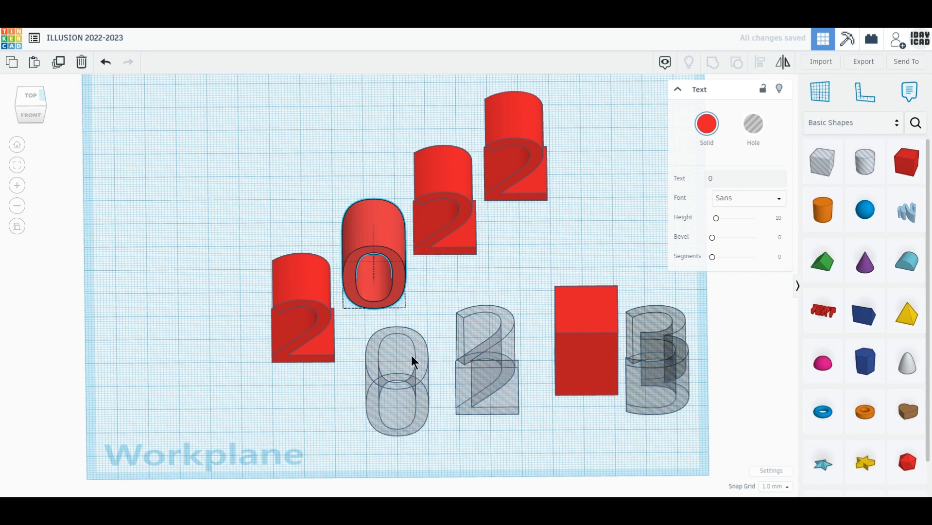
click(405, 353)
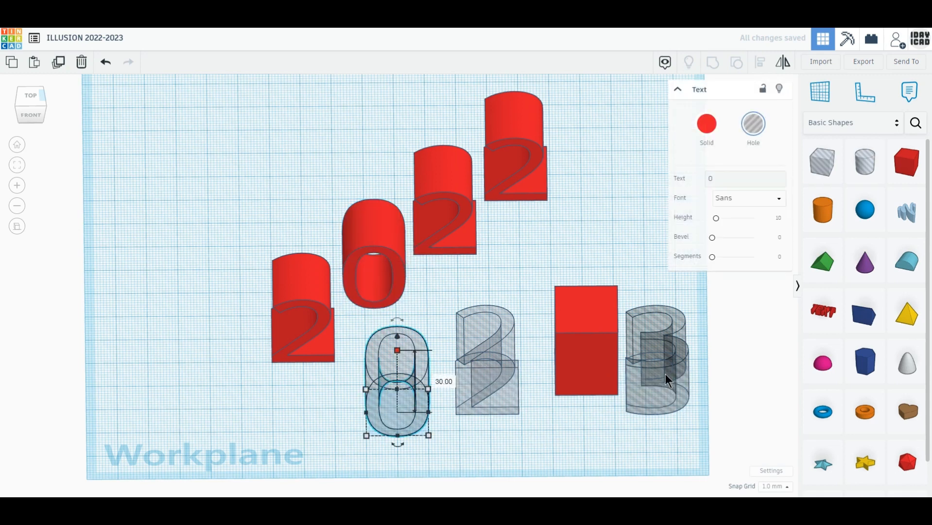
click(672, 341)
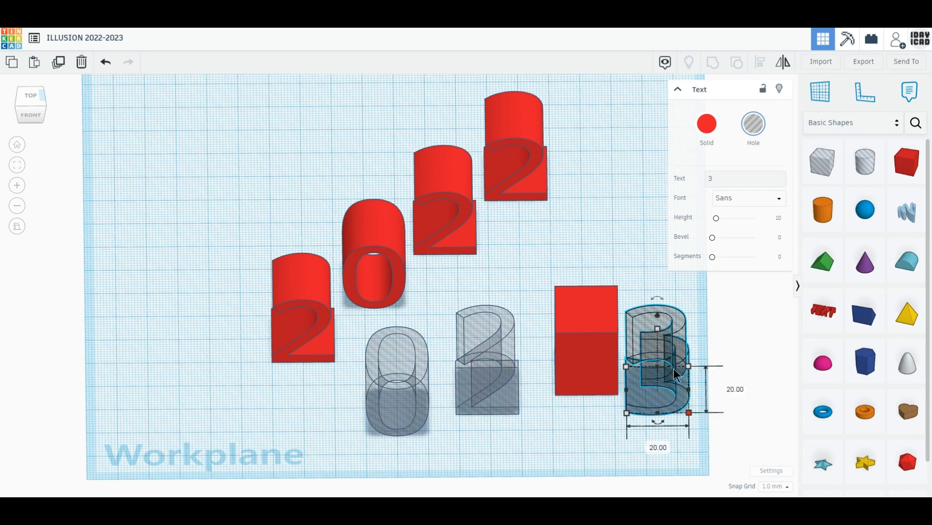
drag(658, 318, 659, 309)
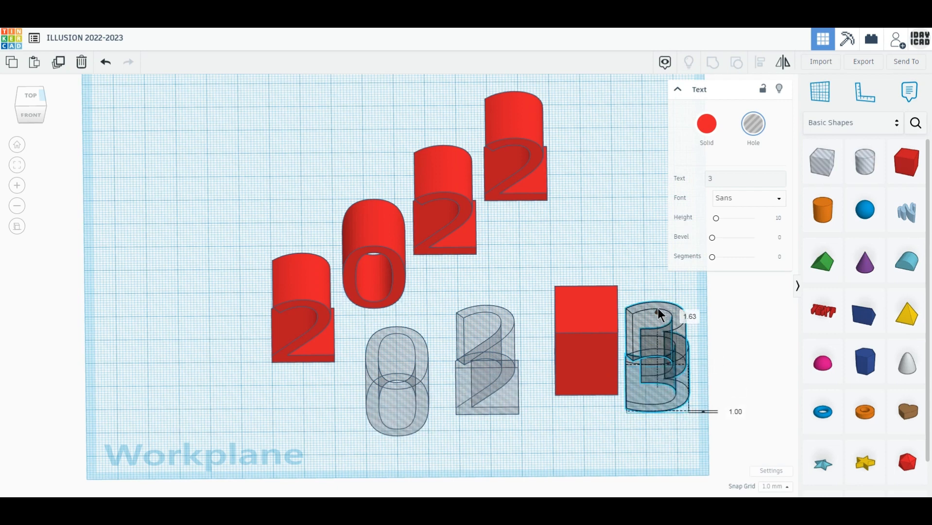
click(735, 409)
text(0)
key(Return)
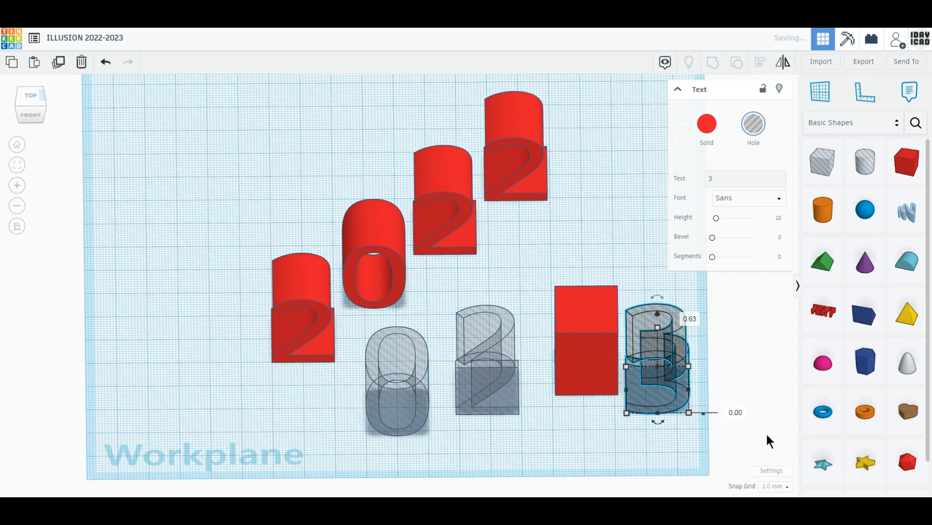
click(638, 440)
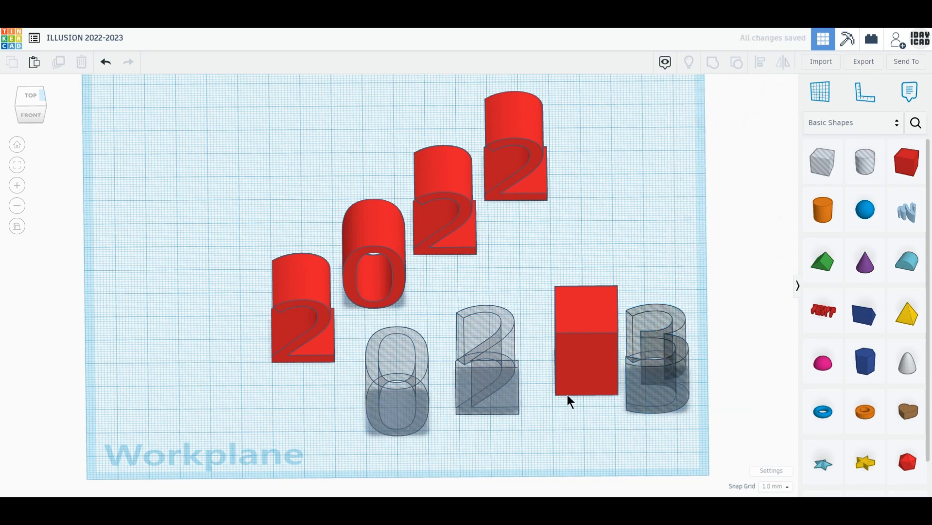
Make two copies of the box, placing one by the hole 2 and the other 83 mm left and 28 mm frontward, beside the hole 0.
click(581, 360)
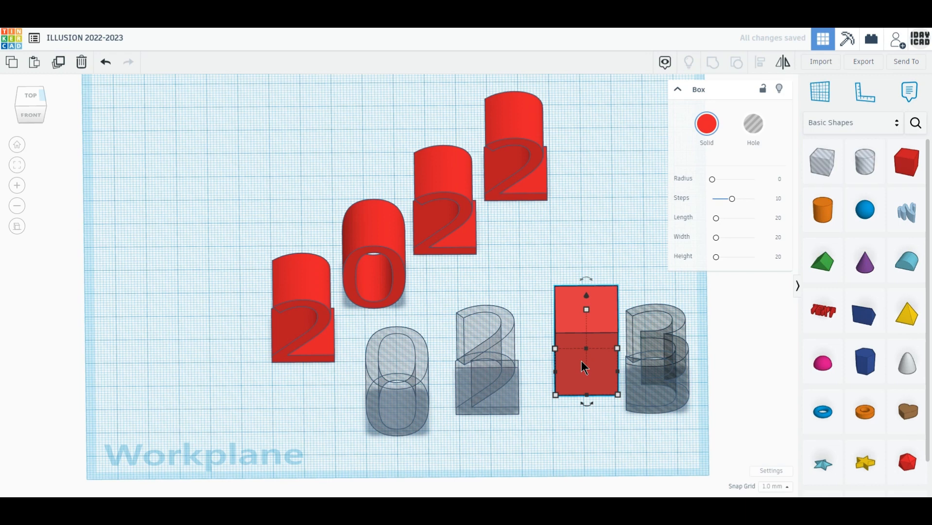
click(59, 66)
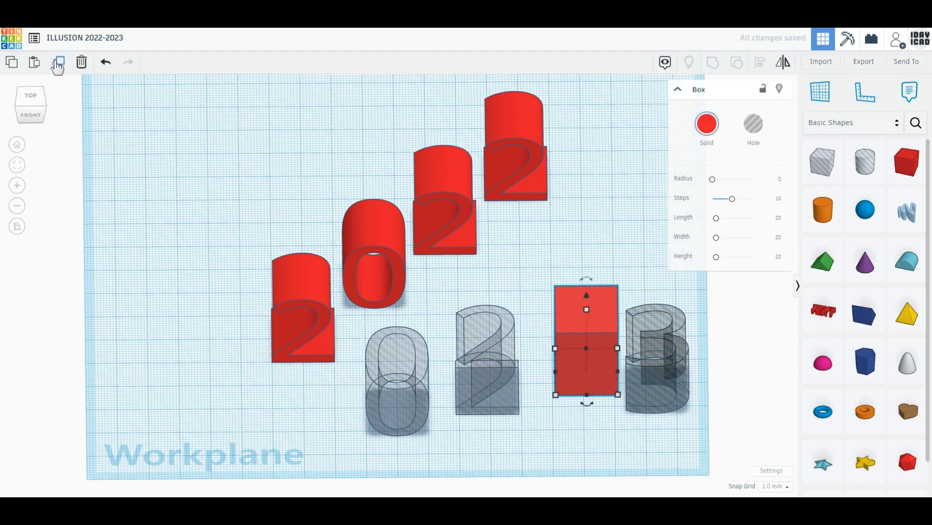
click(58, 65)
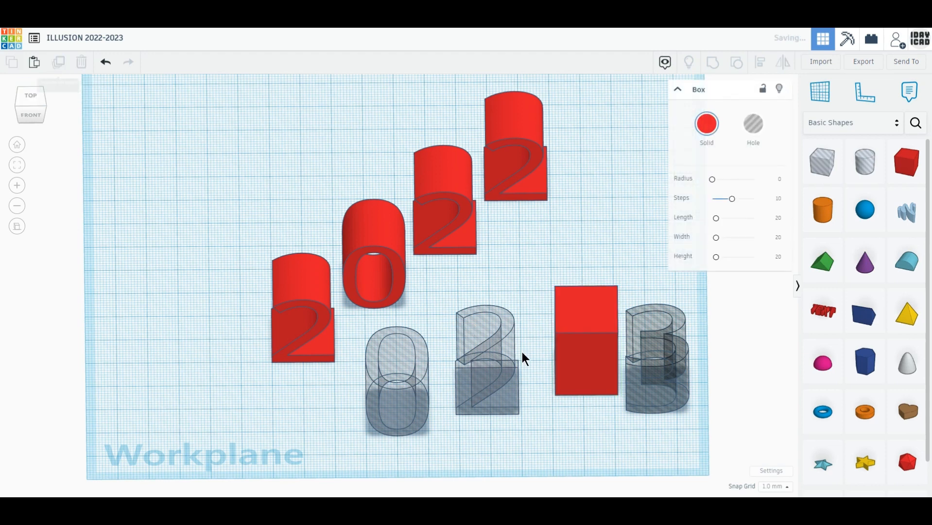
drag(566, 389, 493, 338)
alt+drag(606, 369, 349, 436)
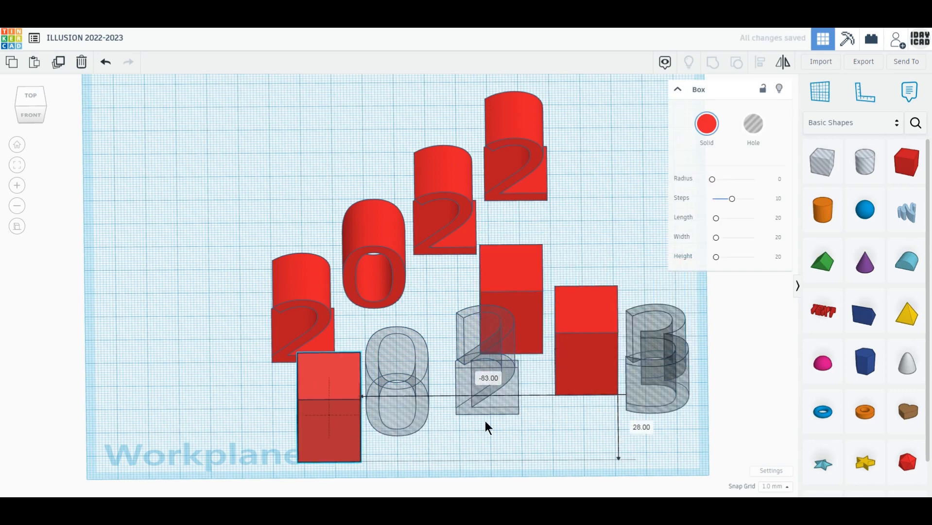
Centre the hole 3 and its neighbouring box on both horizontal axes, and group them into a single hole.
click(702, 435)
drag(706, 441, 583, 329)
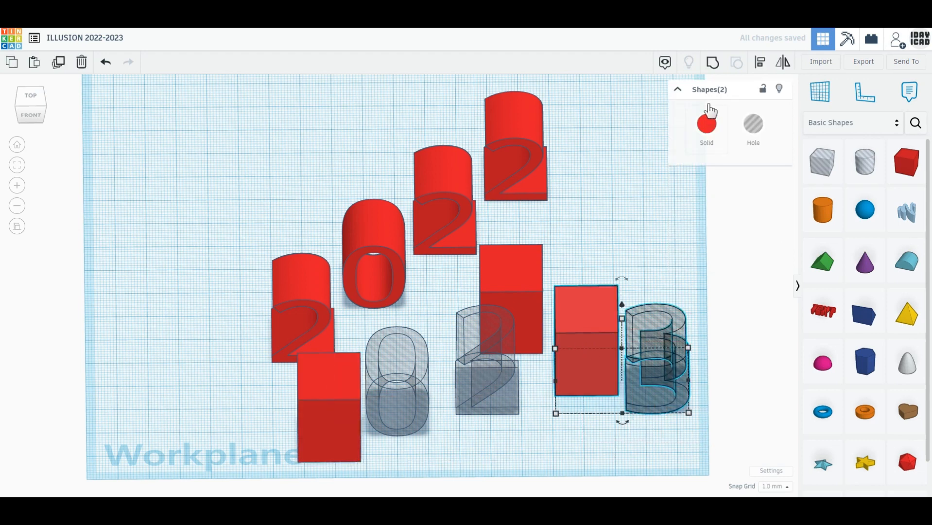
click(761, 68)
click(624, 423)
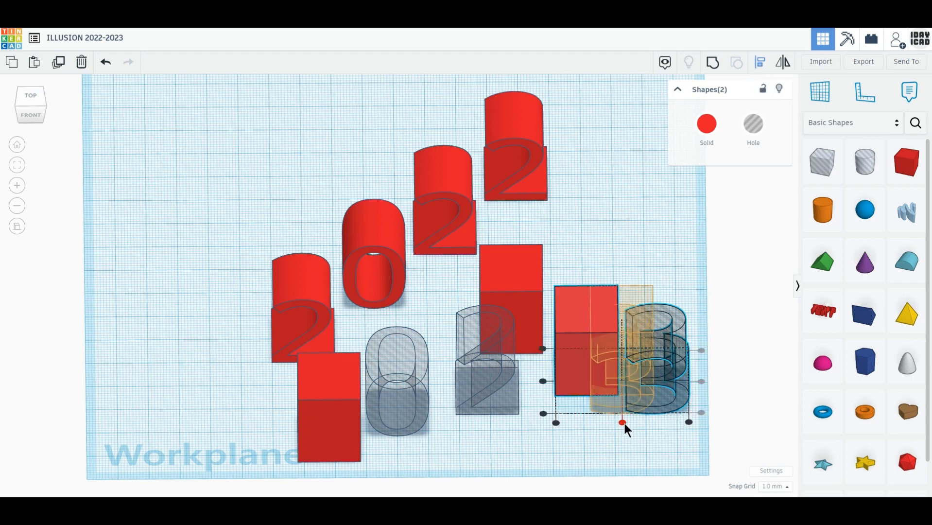
click(578, 380)
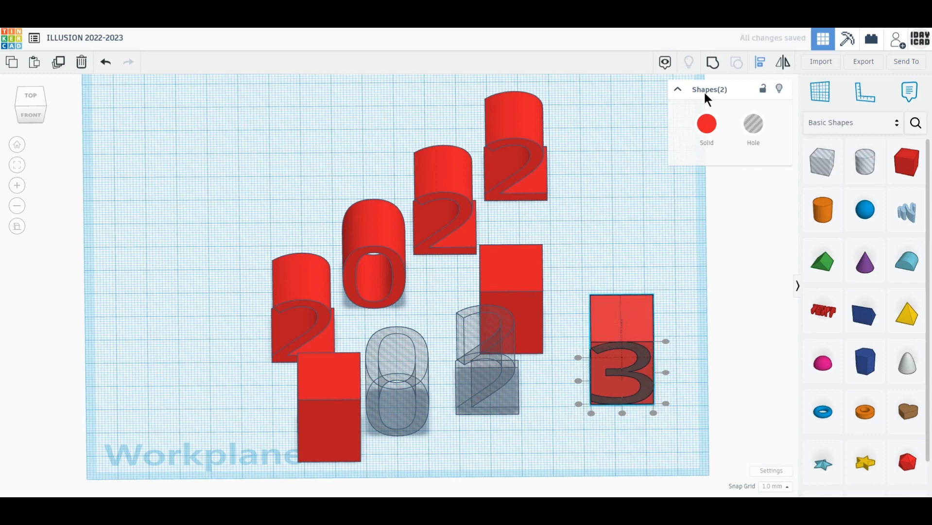
click(711, 64)
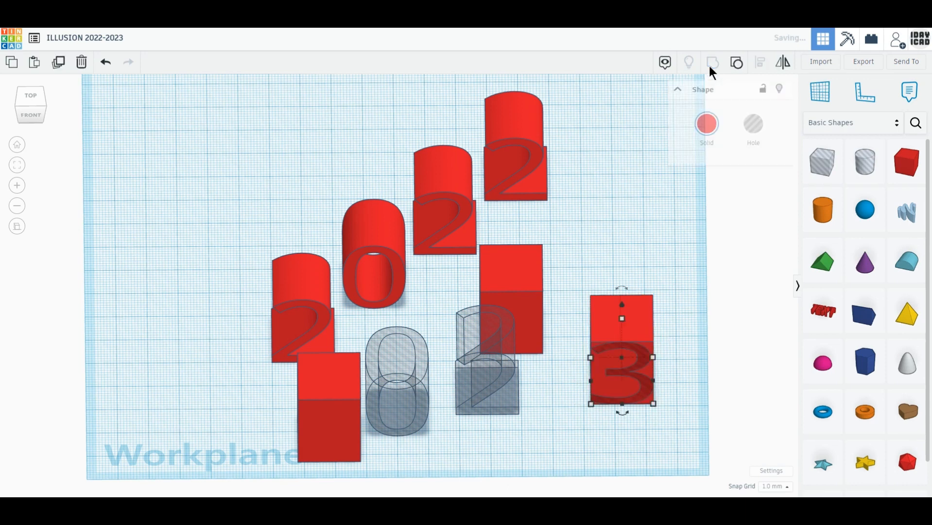
click(752, 127)
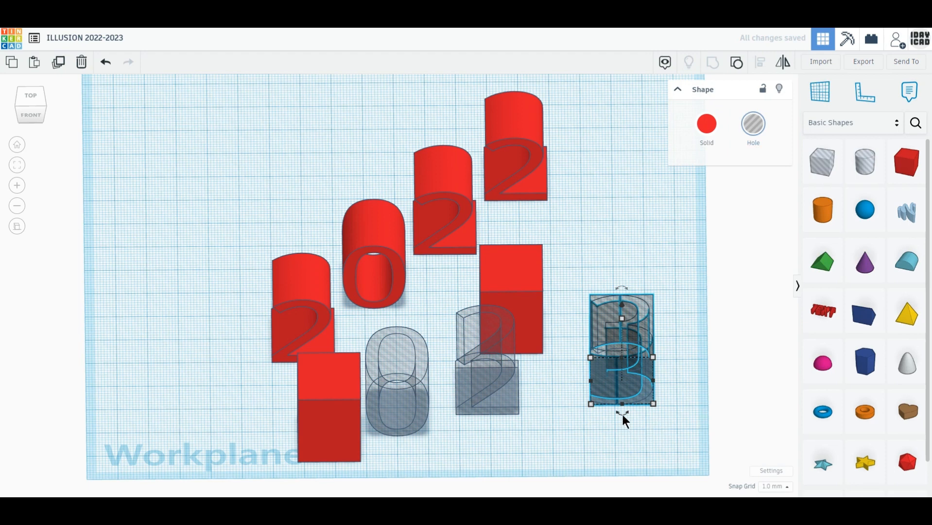
Rotate the grouped 3 block -90° about the vertical axis and move it 87 mm toward the back and 9.63 mm right.
drag(622, 413, 657, 381)
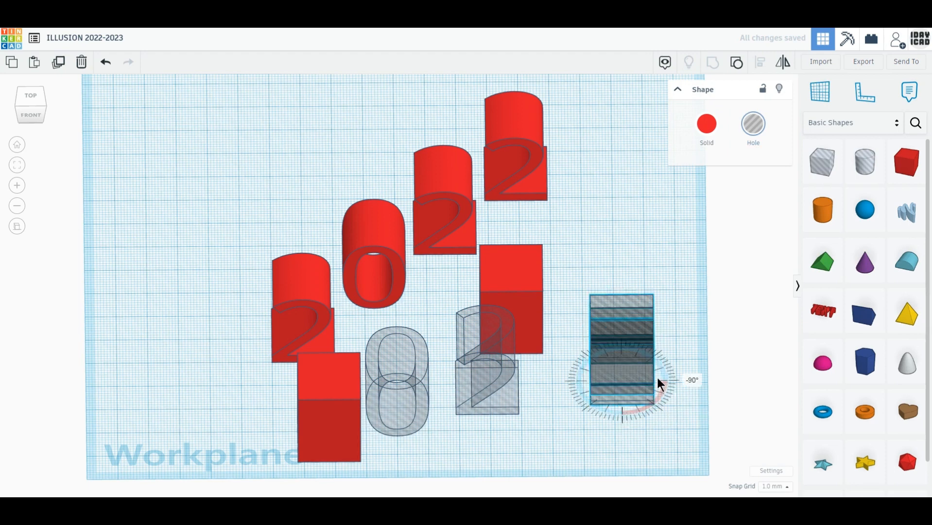
click(668, 401)
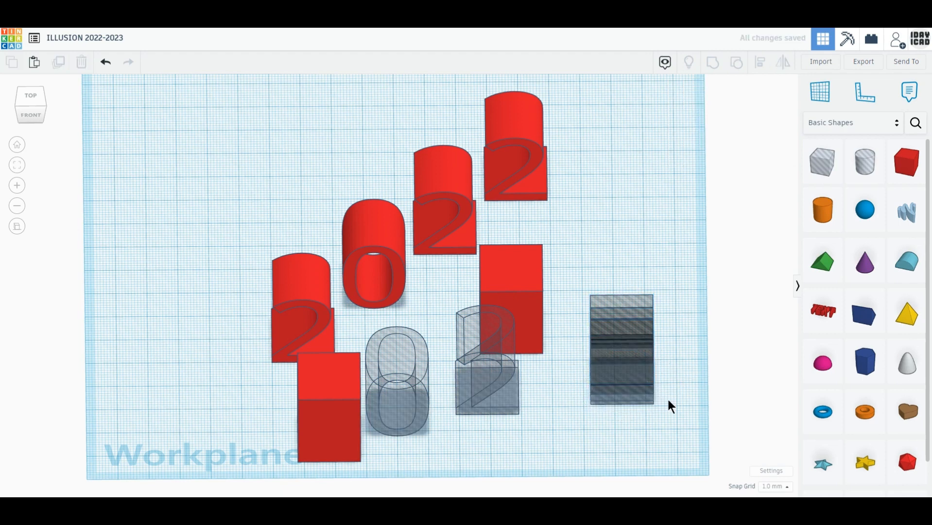
drag(639, 389, 668, 184)
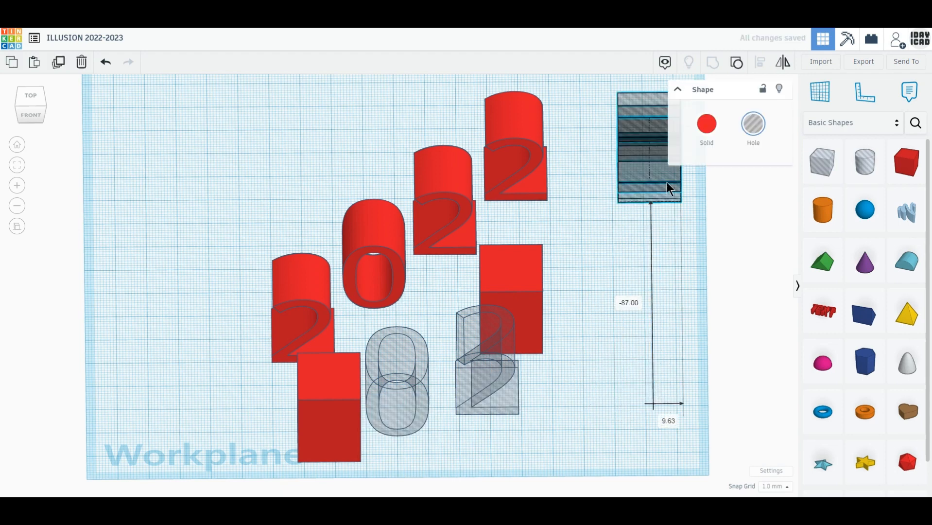
Centre the hole 2 and the box overlapping it on both horizontal axes, and group them into a single hole.
drag(566, 427, 487, 308)
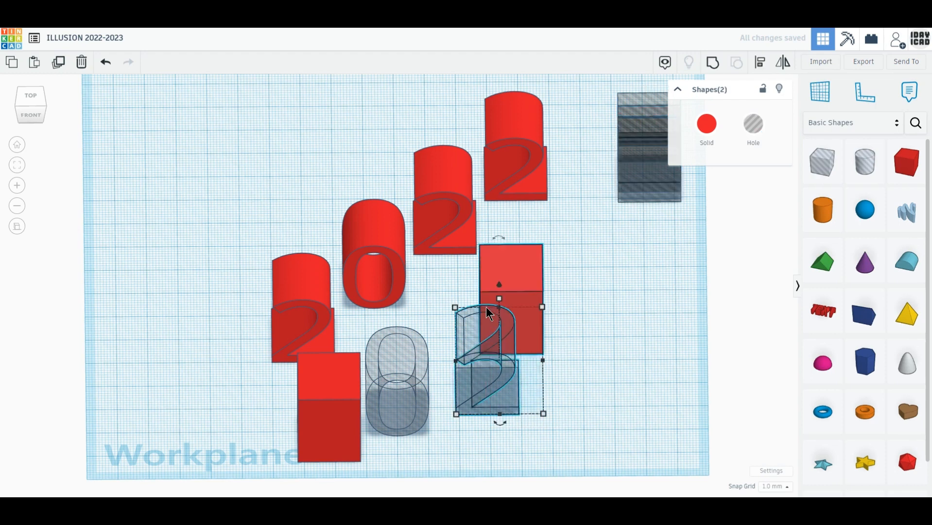
click(761, 64)
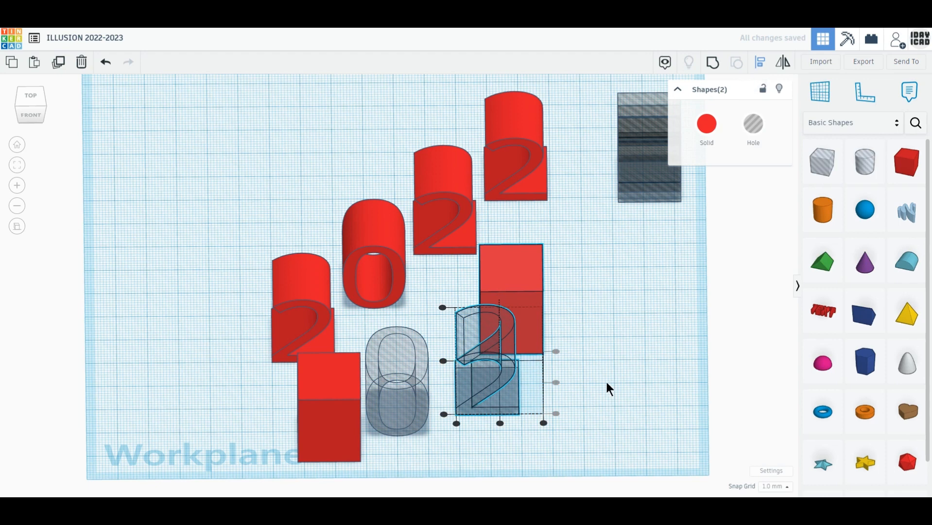
click(500, 424)
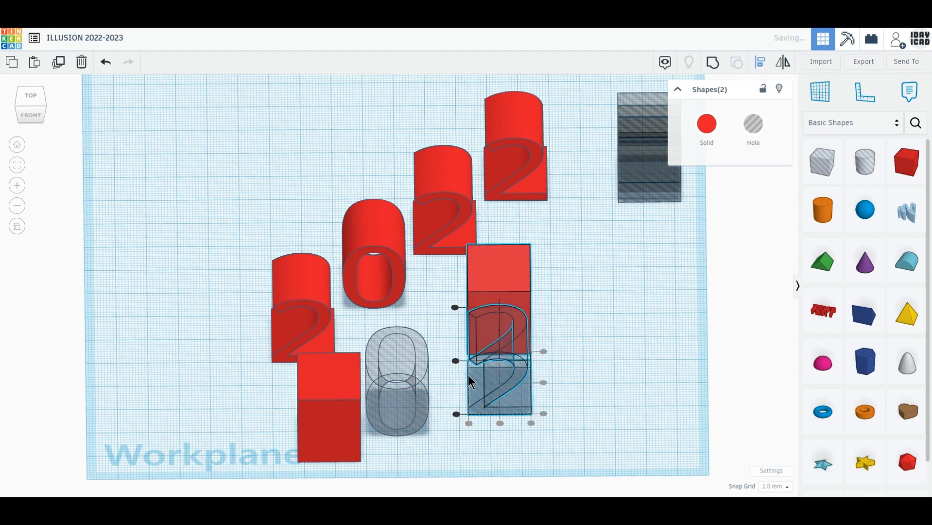
click(456, 361)
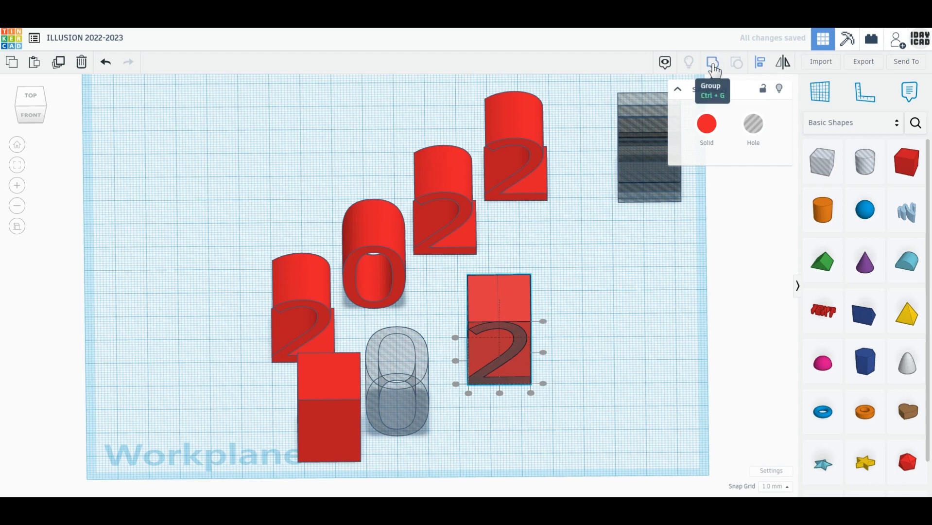
click(713, 63)
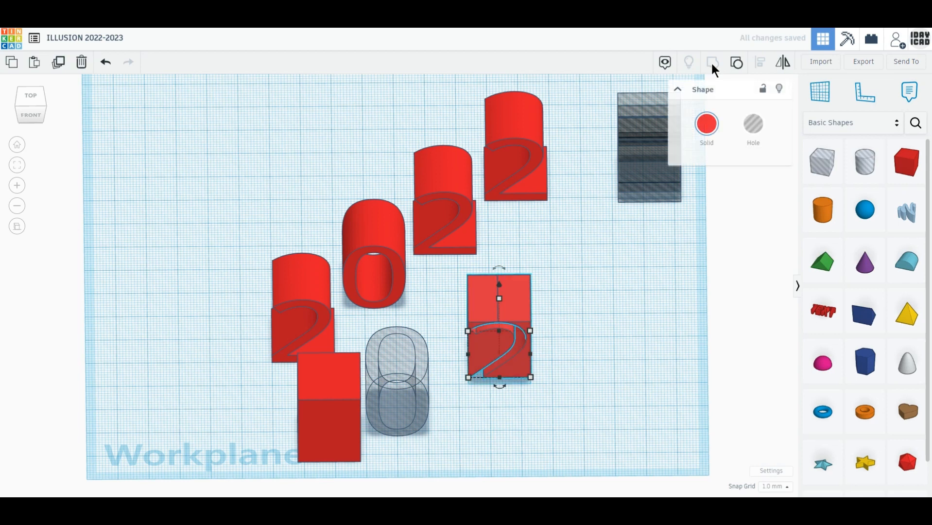
click(755, 131)
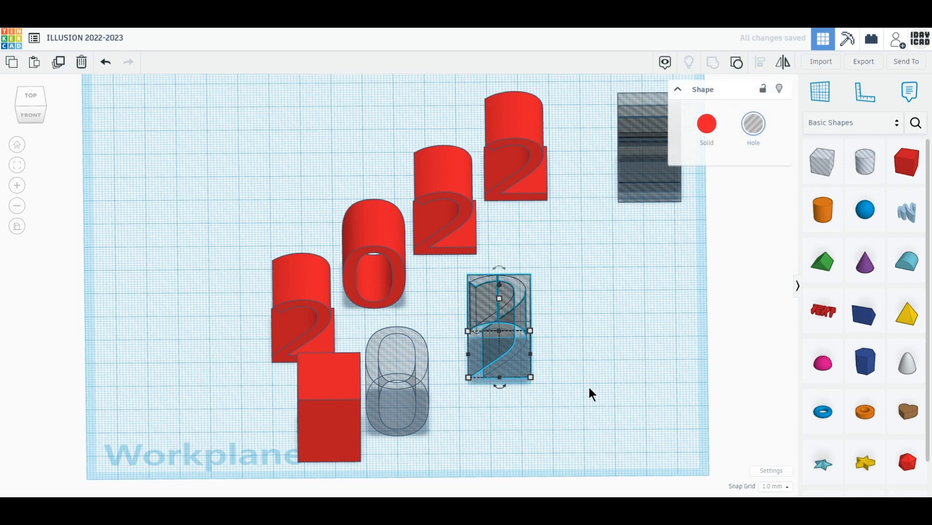
Rotate the grouped 2 block -90° about the vertical axis and duplicate it, placing the copy 24 mm to the right.
drag(500, 388, 532, 362)
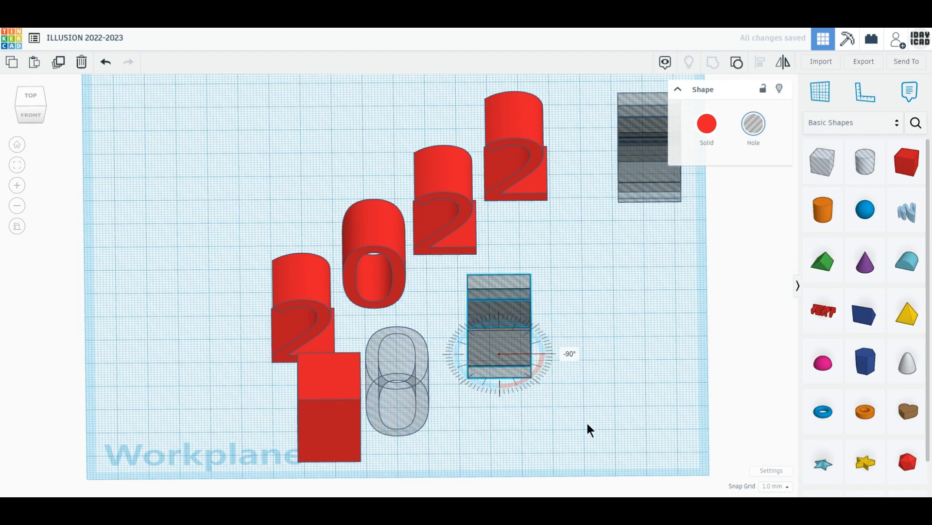
click(589, 434)
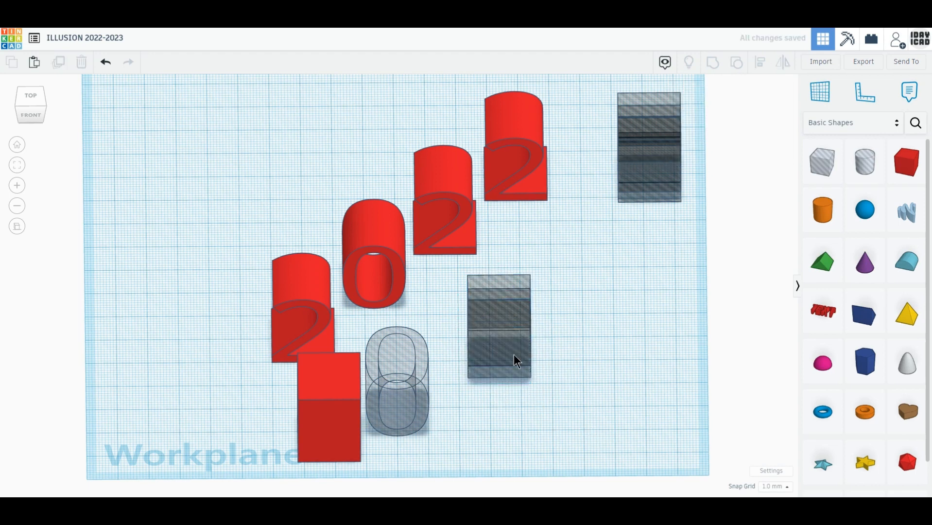
click(513, 355)
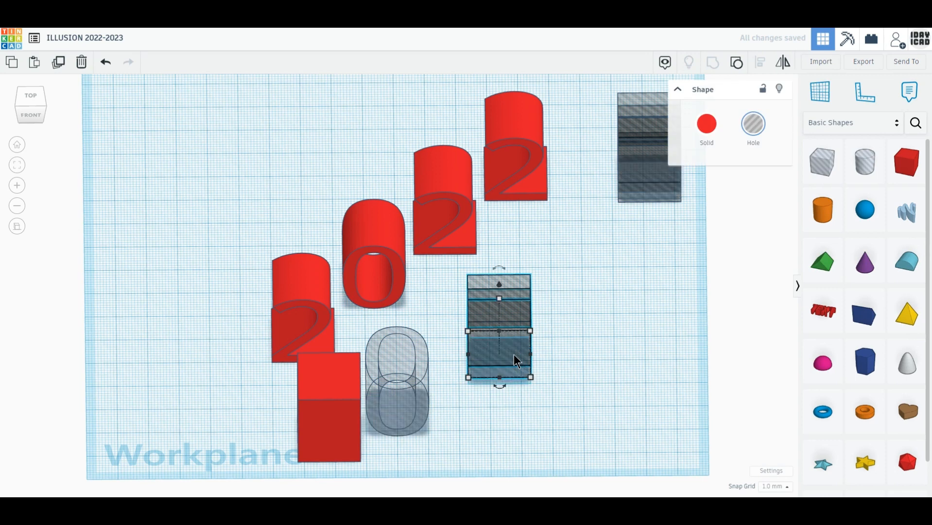
click(58, 63)
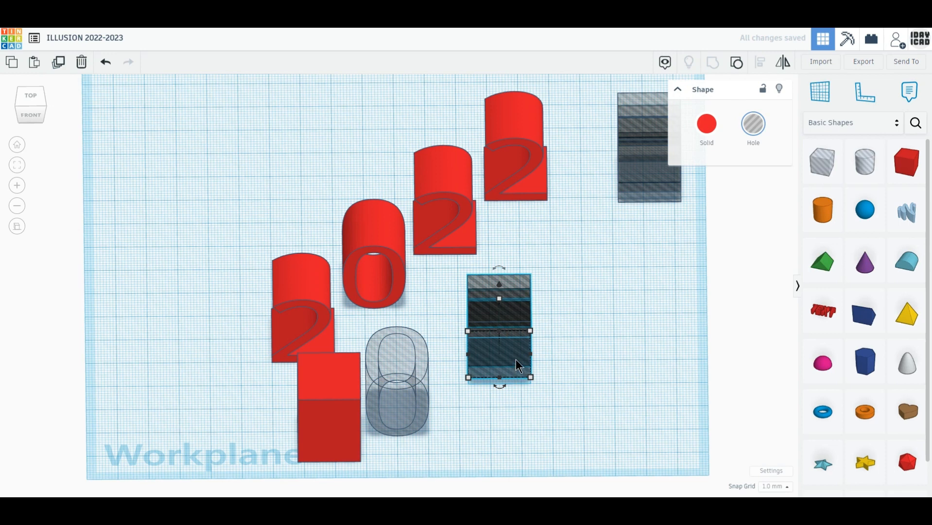
drag(516, 359, 591, 358)
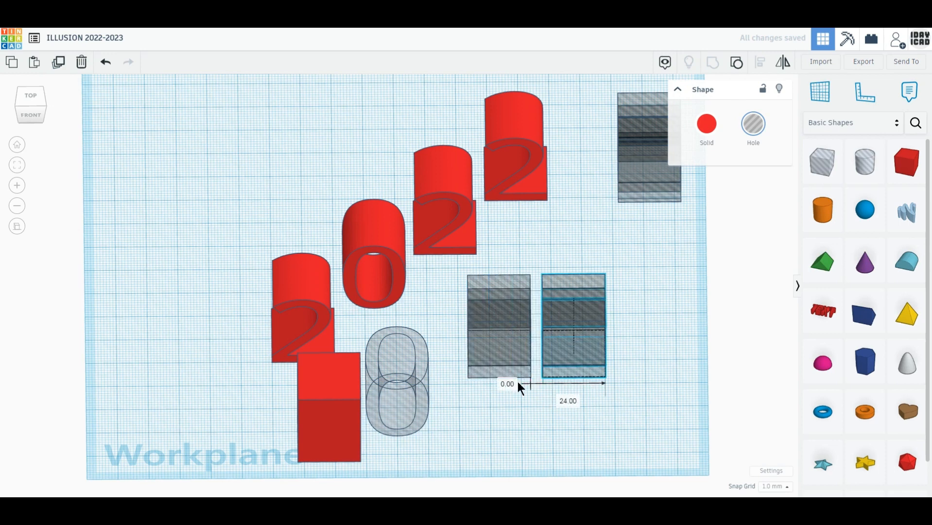
Align the red box and the hole 0 to their centres on both horizontal axes.
click(339, 400)
shift+click(370, 412)
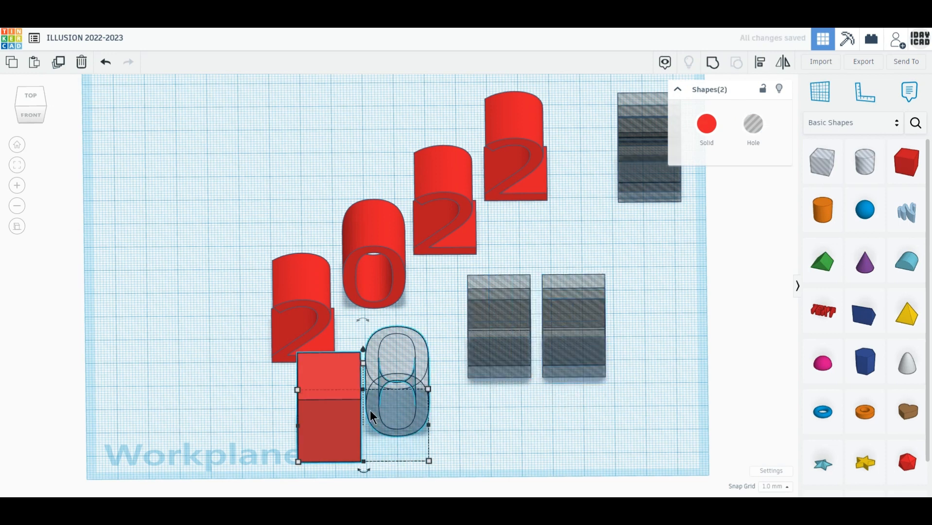
click(762, 71)
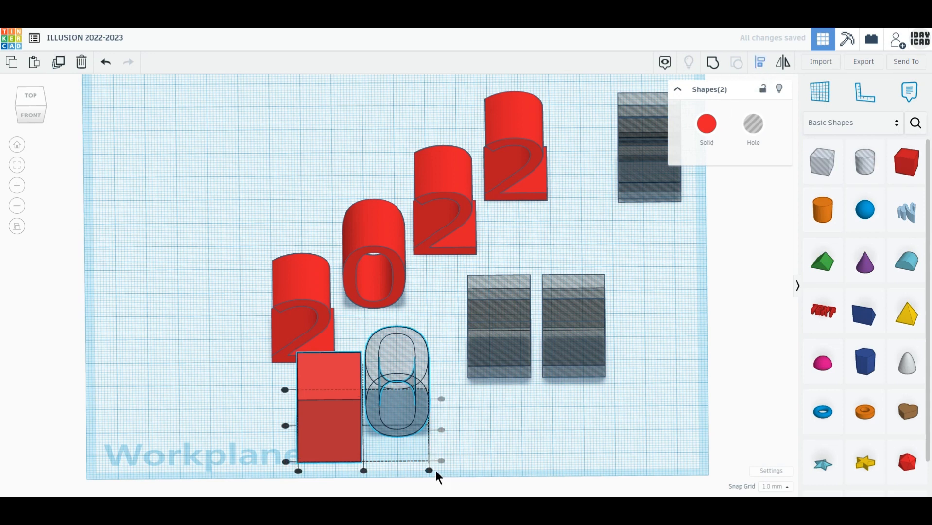
click(364, 470)
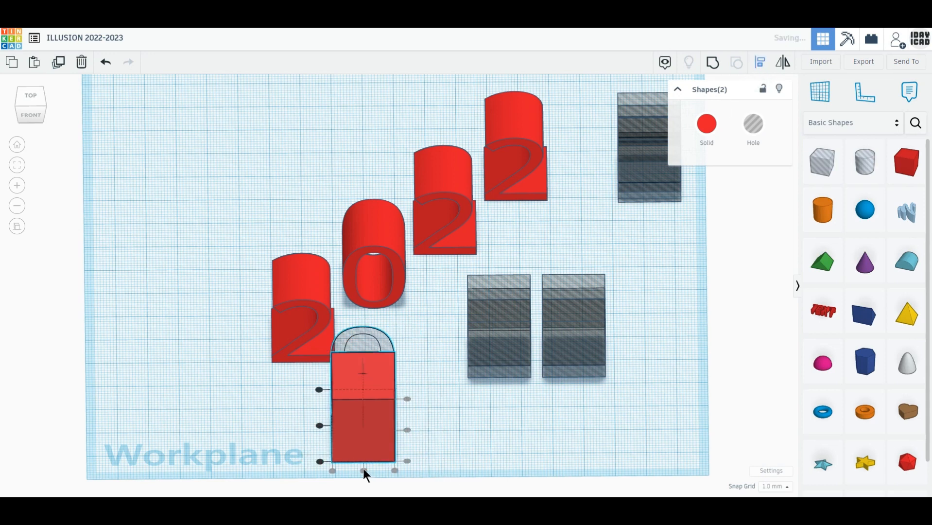
click(320, 426)
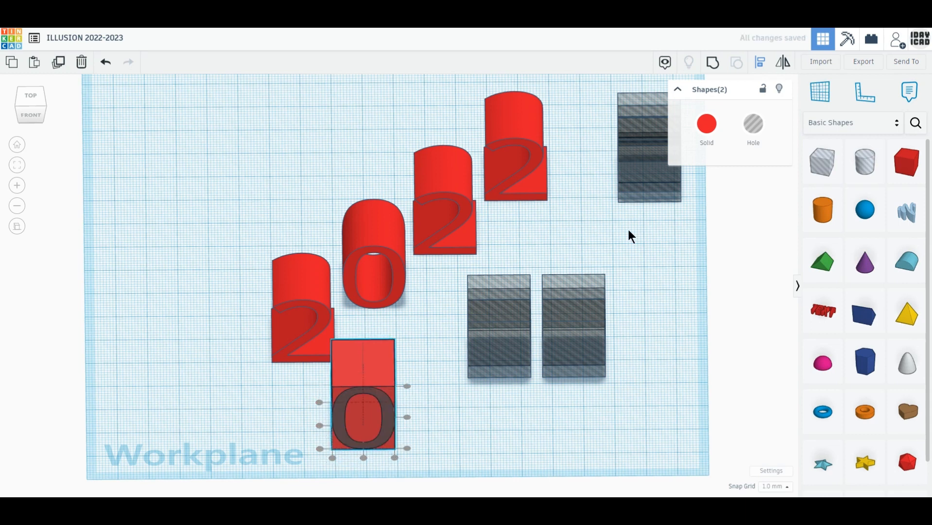
Group the box and hole 0 into a single hole and rotate it -90° about the vertical axis.
click(715, 62)
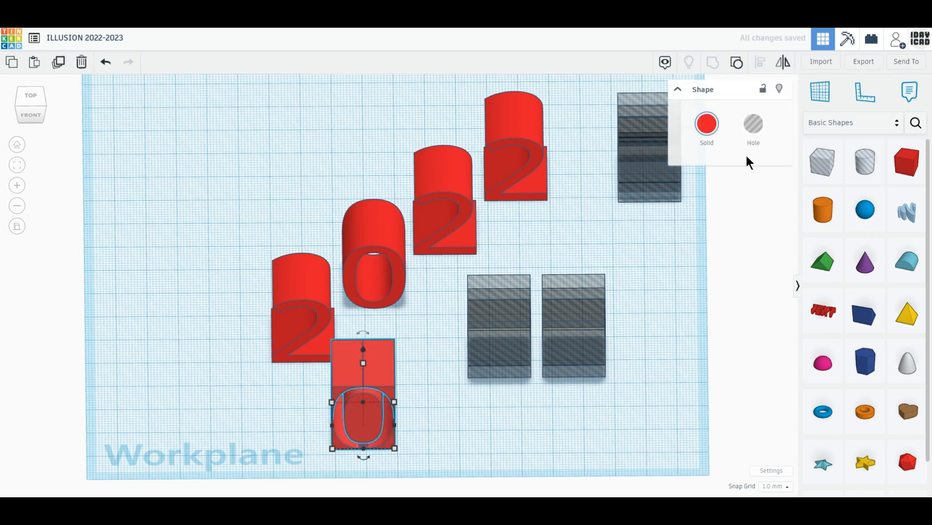
click(753, 135)
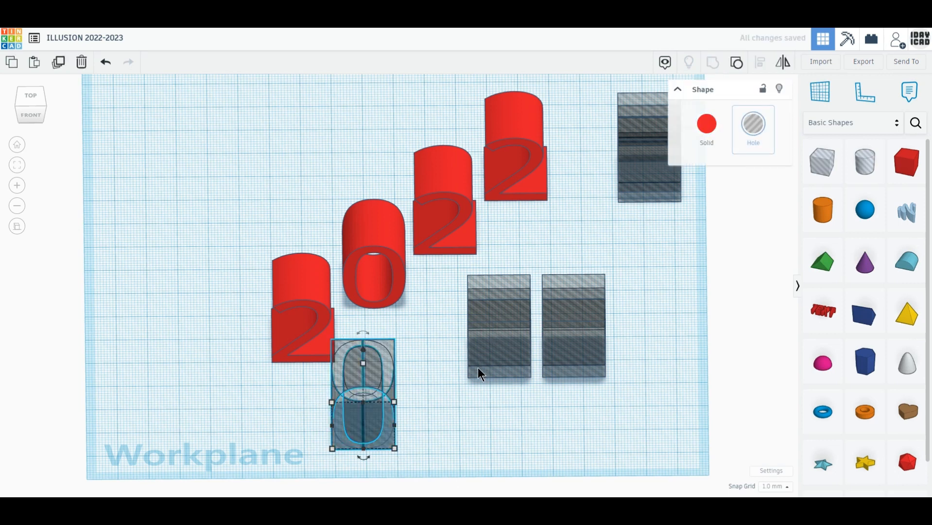
drag(365, 459, 395, 425)
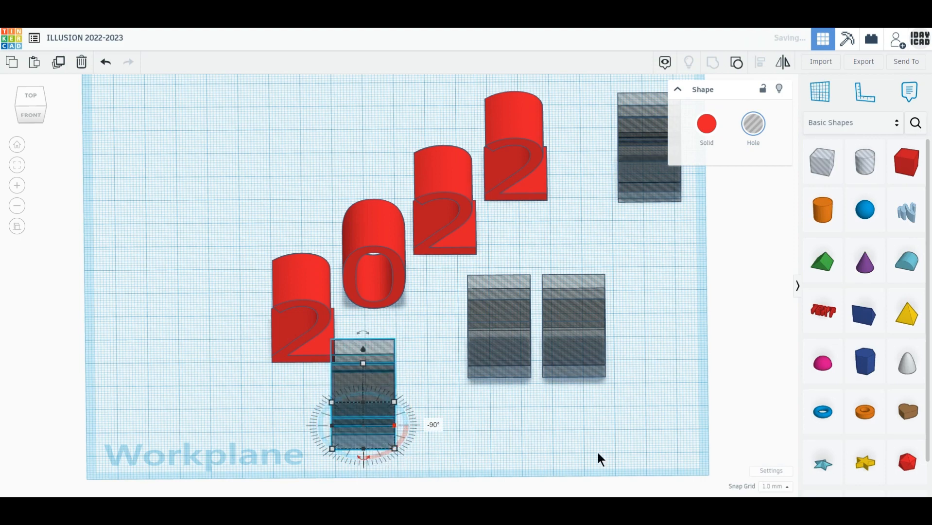
Move the two negative 2 blocks exactly over the first and third solid digits, viewed from above.
right_drag(526, 454, 448, 461)
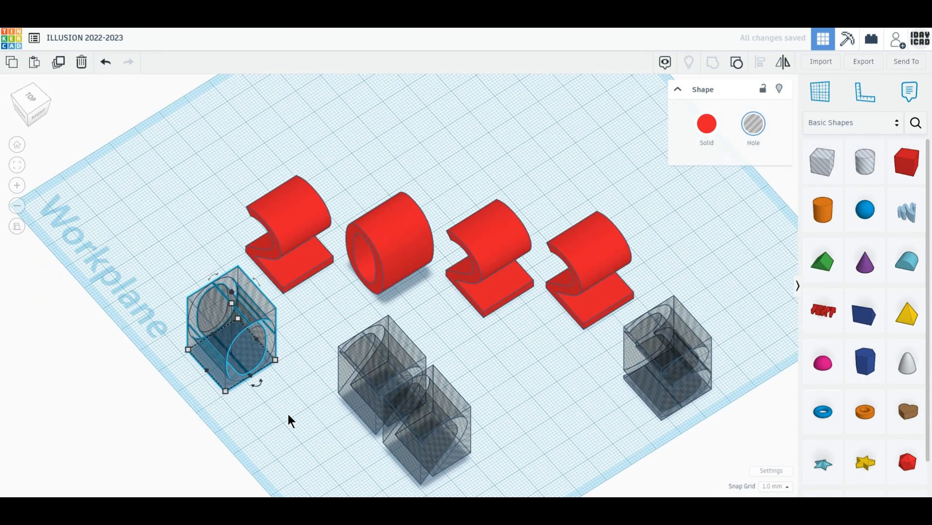
right_drag(286, 411, 342, 416)
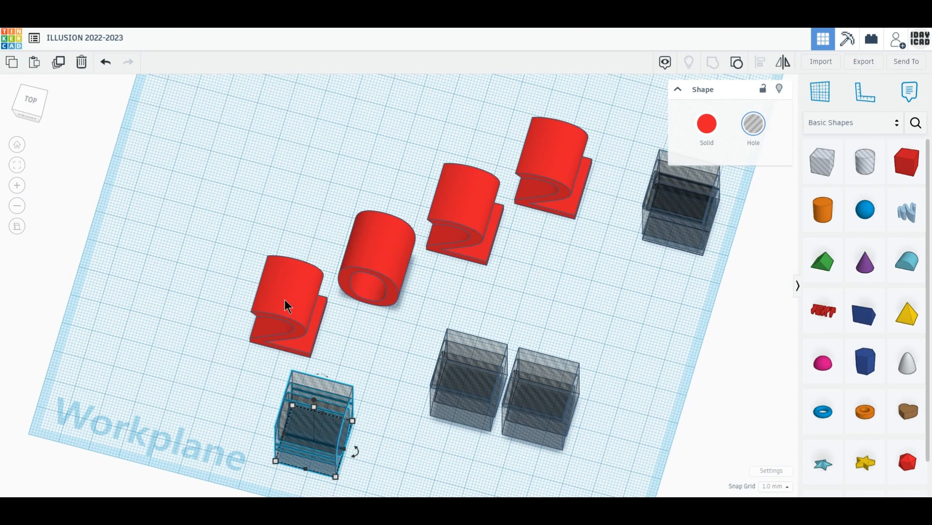
click(29, 100)
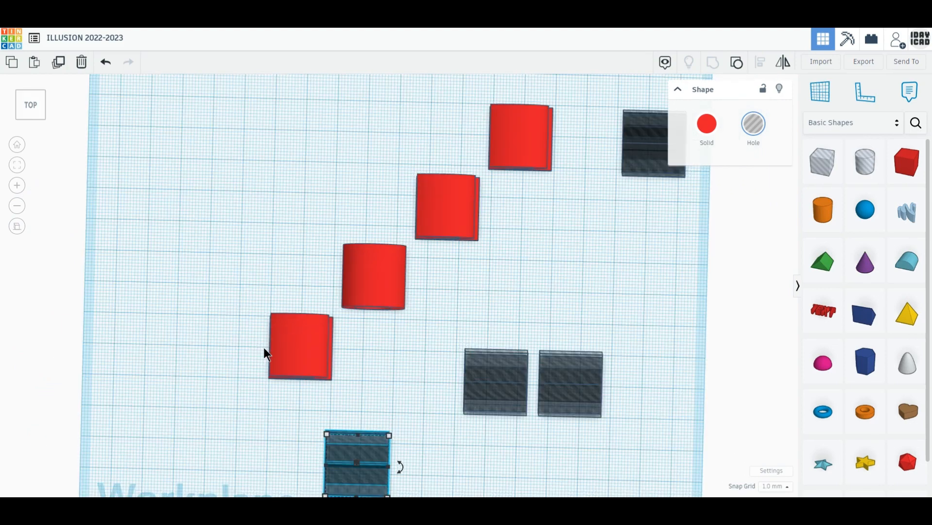
click(377, 389)
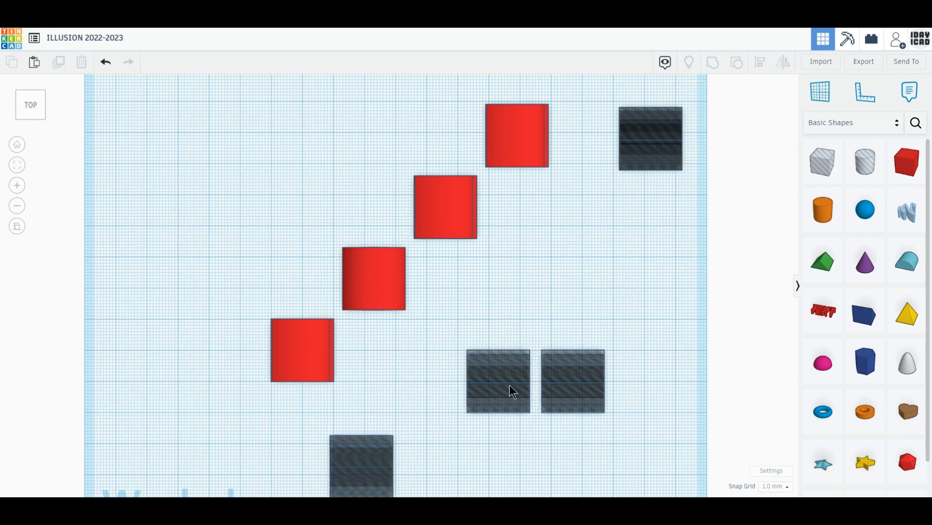
drag(510, 386, 317, 360)
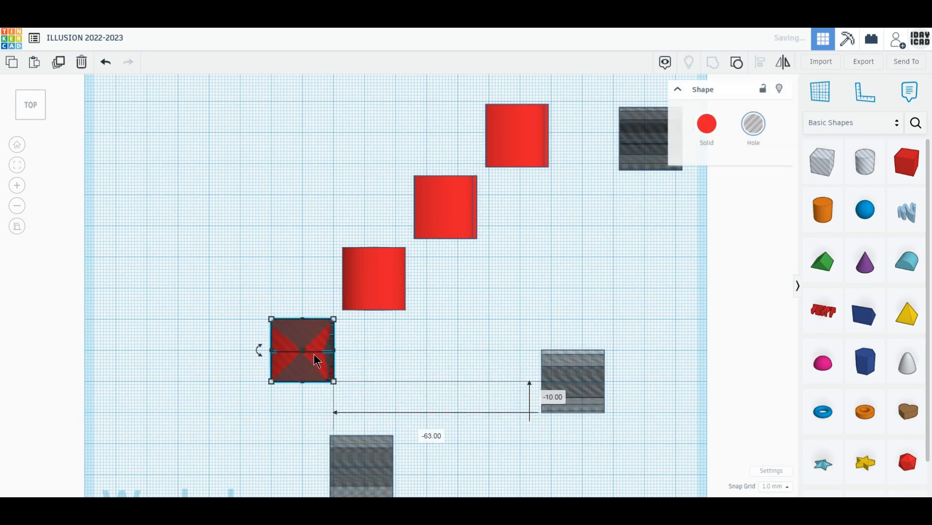
drag(573, 367, 455, 208)
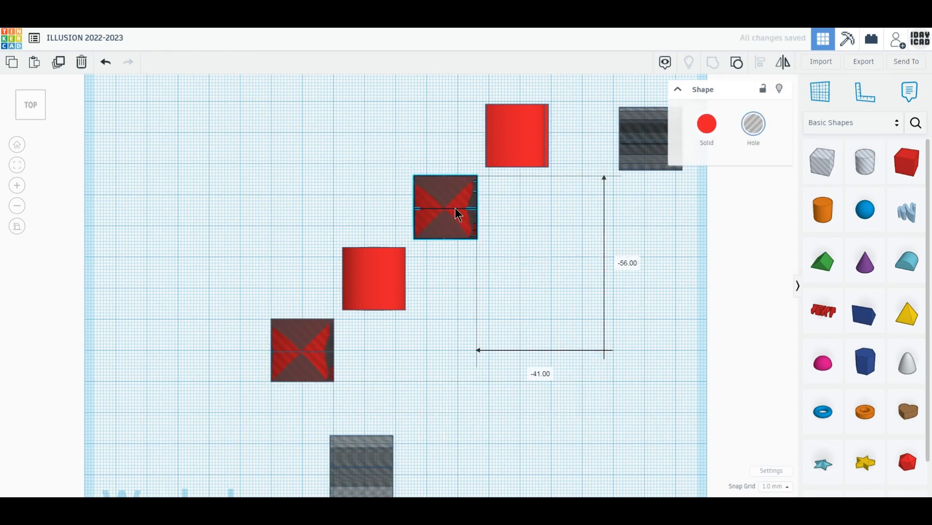
Move the negative 0 block over the solid 0 and the negative 3 block over the last solid 2.
drag(365, 457, 376, 275)
drag(634, 156, 500, 154)
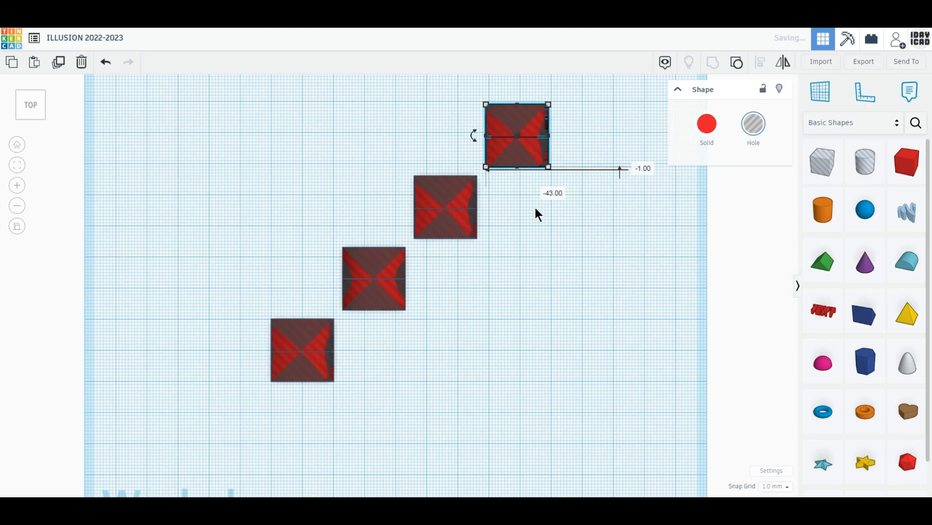
click(574, 268)
Check the alignment of each of the four solid digits with its overlapping negative block.
right_drag(500, 386, 412, 316)
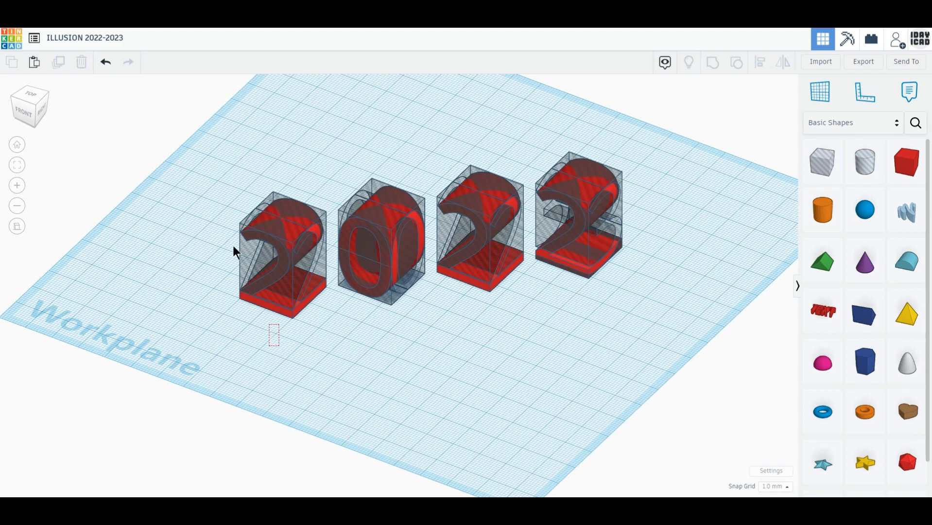
drag(233, 245, 341, 333)
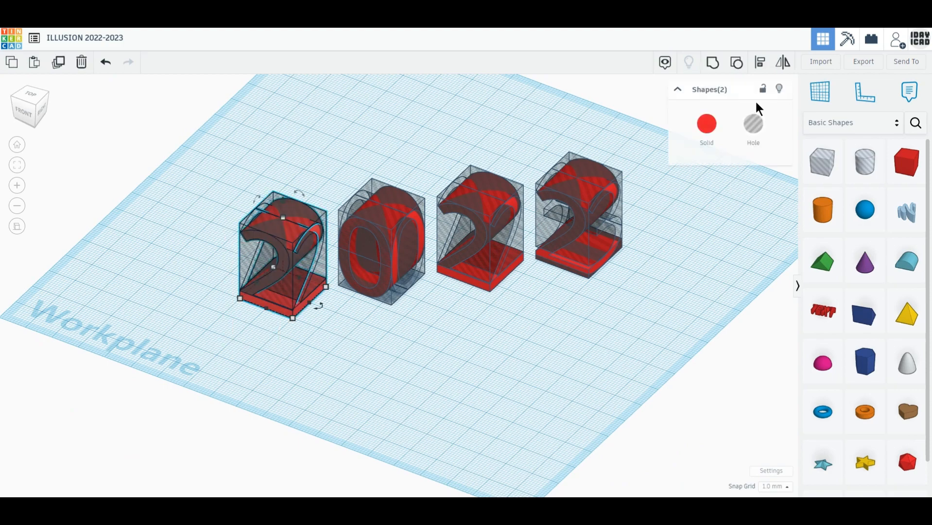
click(762, 68)
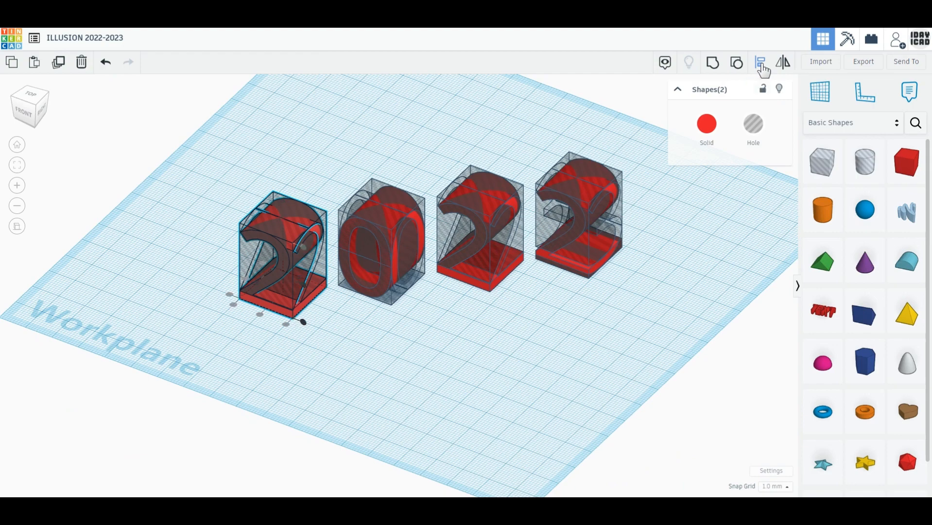
right_drag(311, 371, 403, 377)
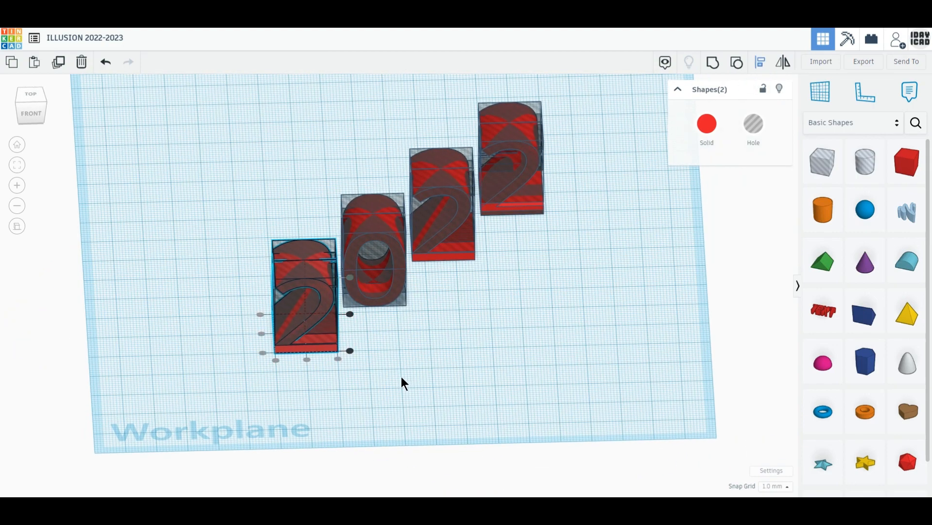
click(395, 300)
click(763, 67)
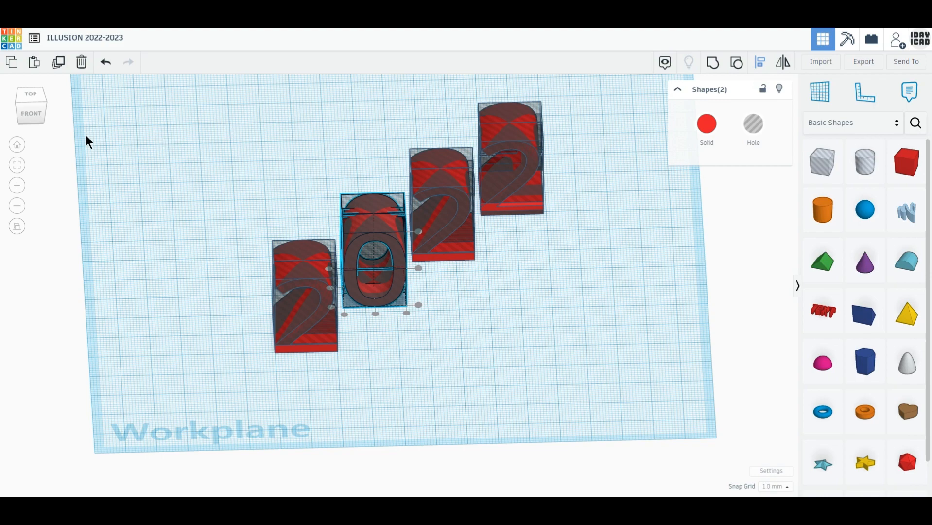
click(33, 101)
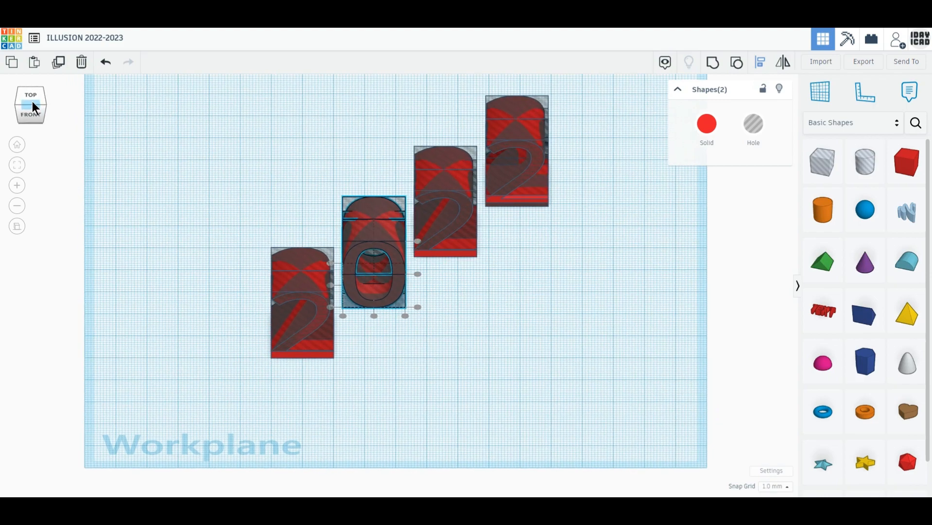
drag(466, 280, 447, 223)
click(761, 63)
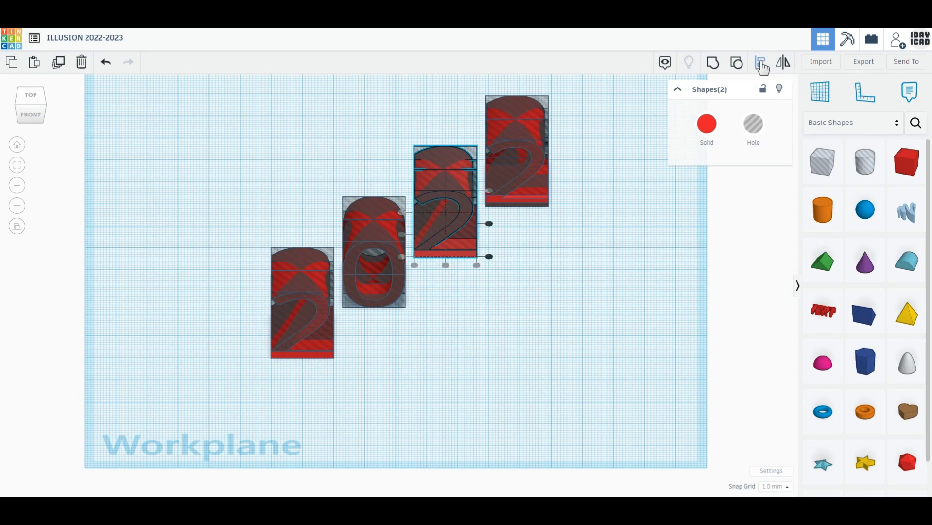
drag(535, 160, 545, 146)
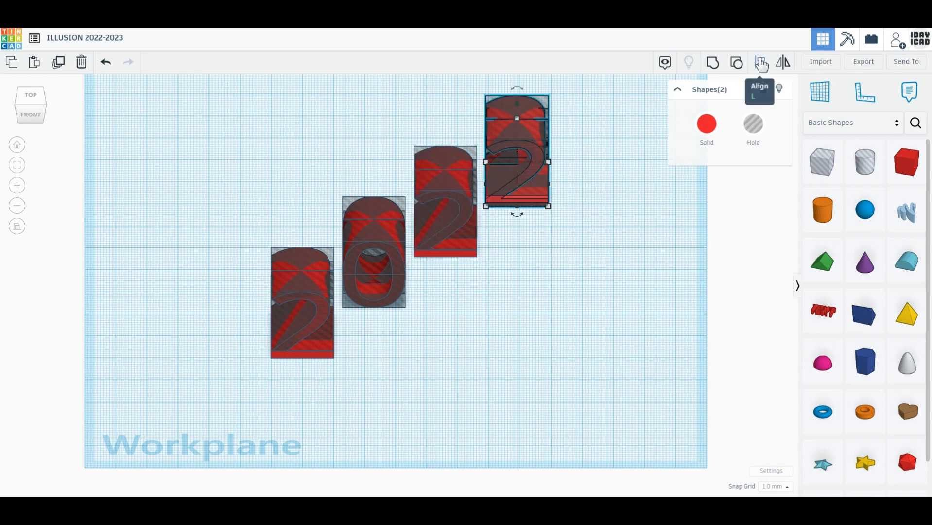
click(761, 63)
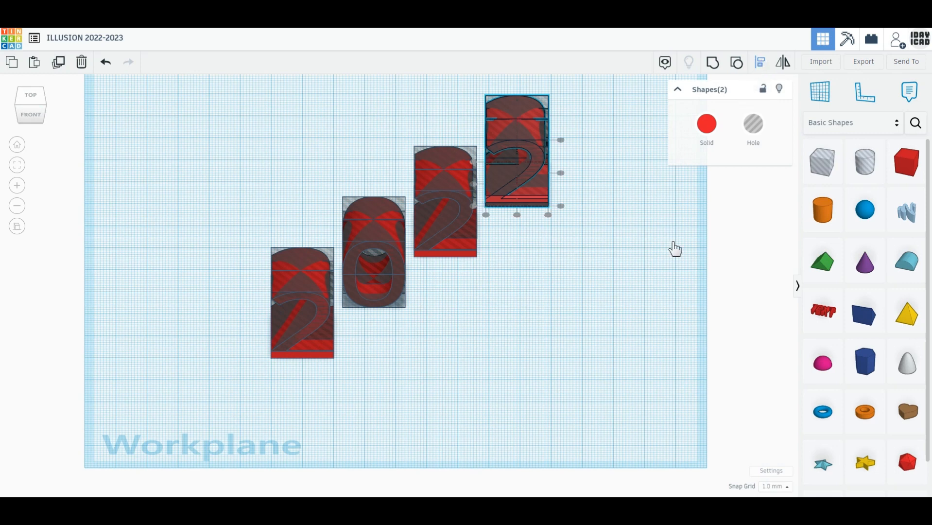
click(440, 371)
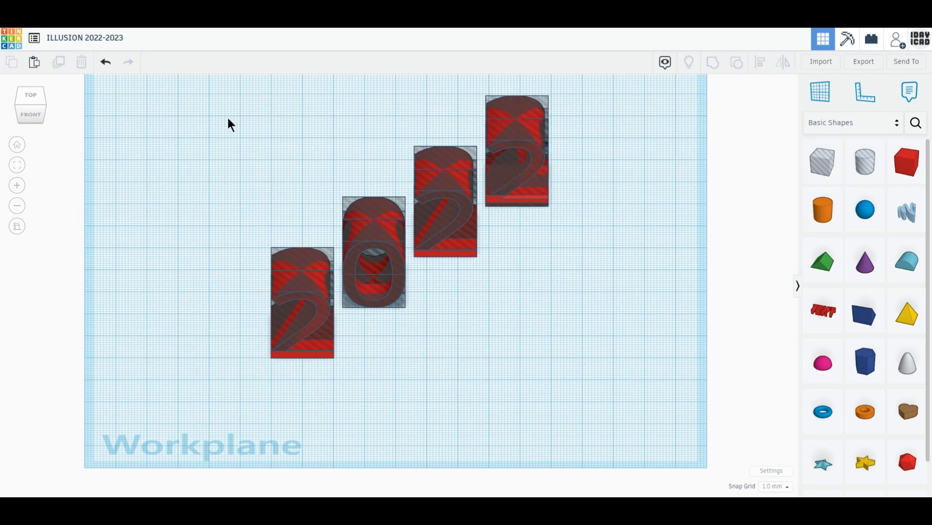
Group all four solid digits with their four negative blocks so the holes cut the digits.
drag(228, 118, 650, 428)
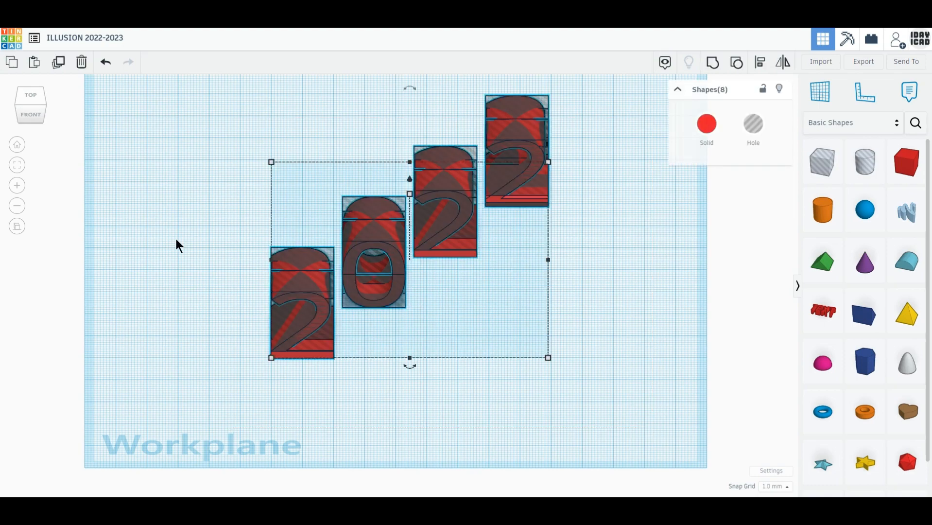
click(29, 95)
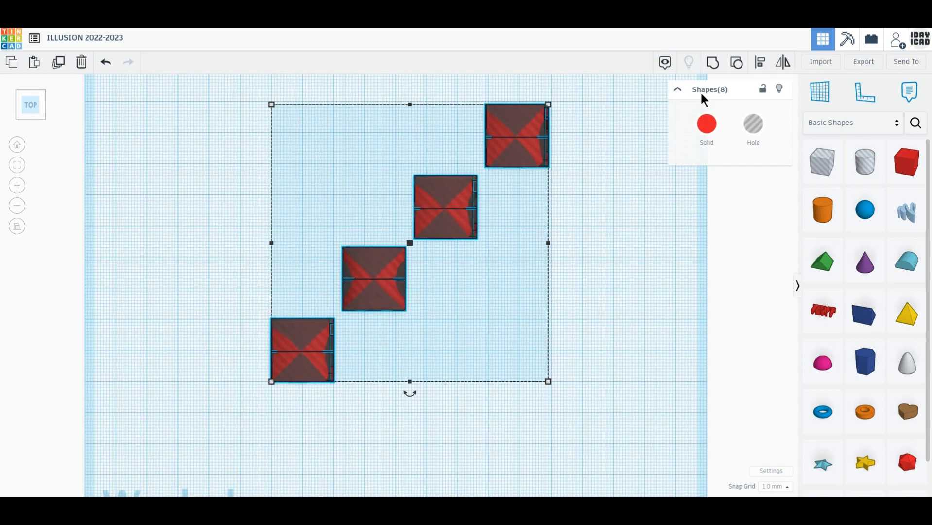
click(714, 60)
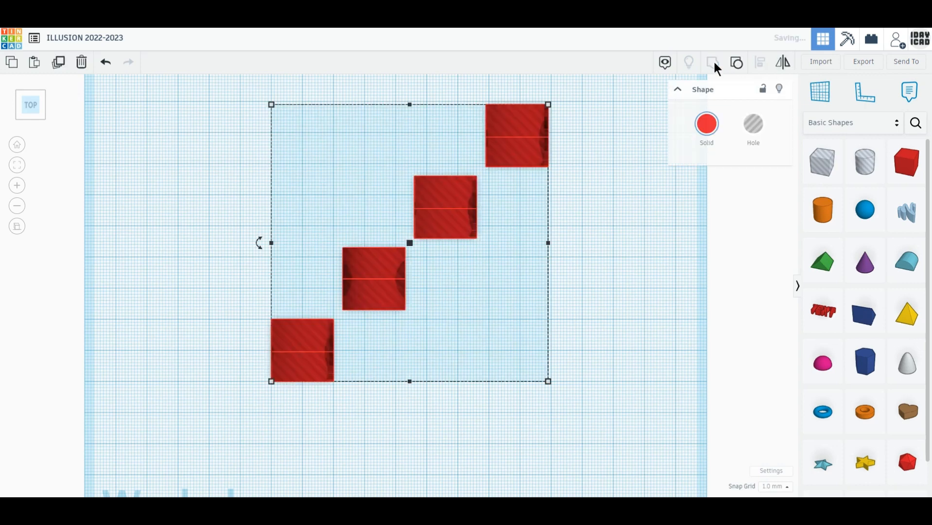
Colour the grouped digits yellow and rotate them 45° clockwise in plan so they form a straight horizontal row.
click(708, 131)
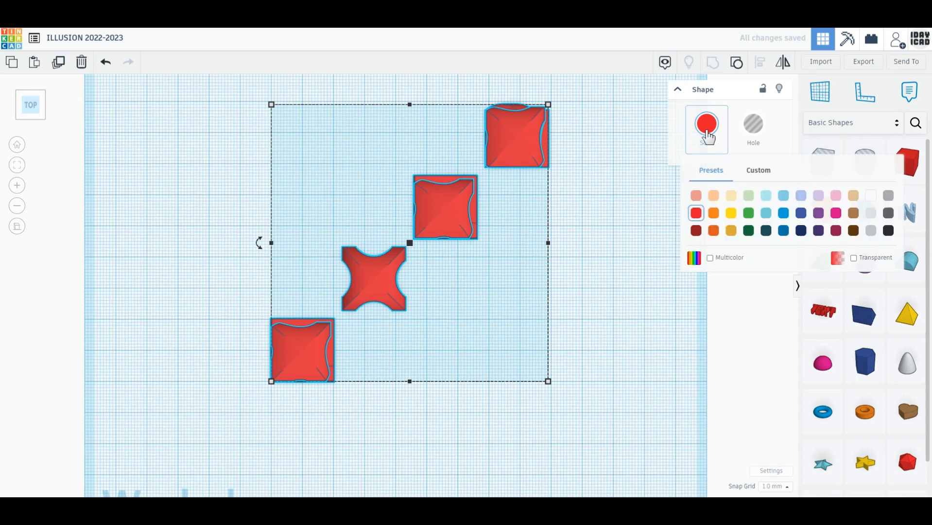
click(731, 214)
drag(262, 241, 332, 164)
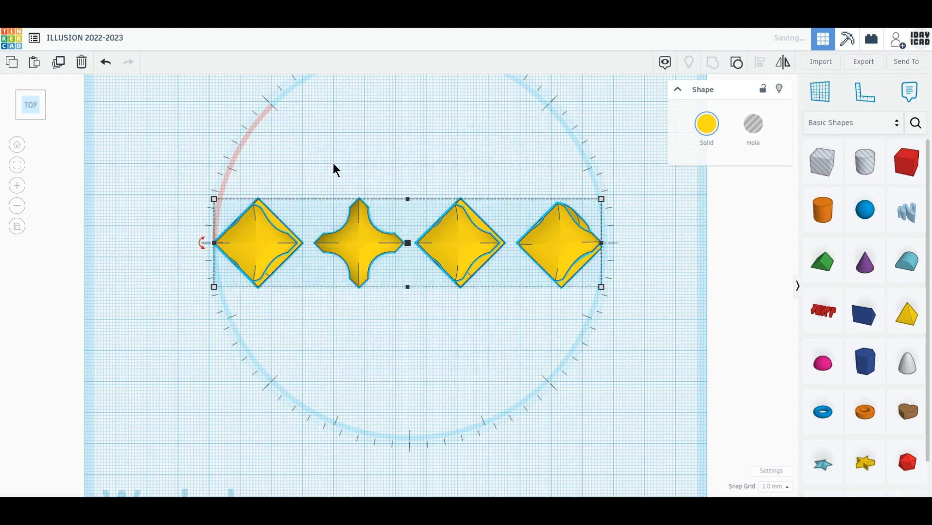
click(747, 290)
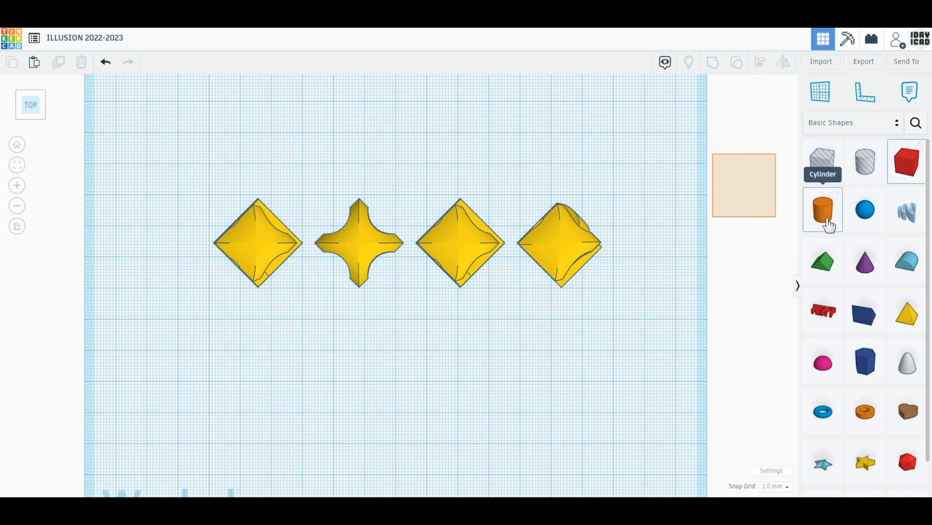
Place a cylinder around the row of digits, stretched to an ellipse of about 147 × 53 mm, with 64 sides.
drag(829, 225, 211, 185)
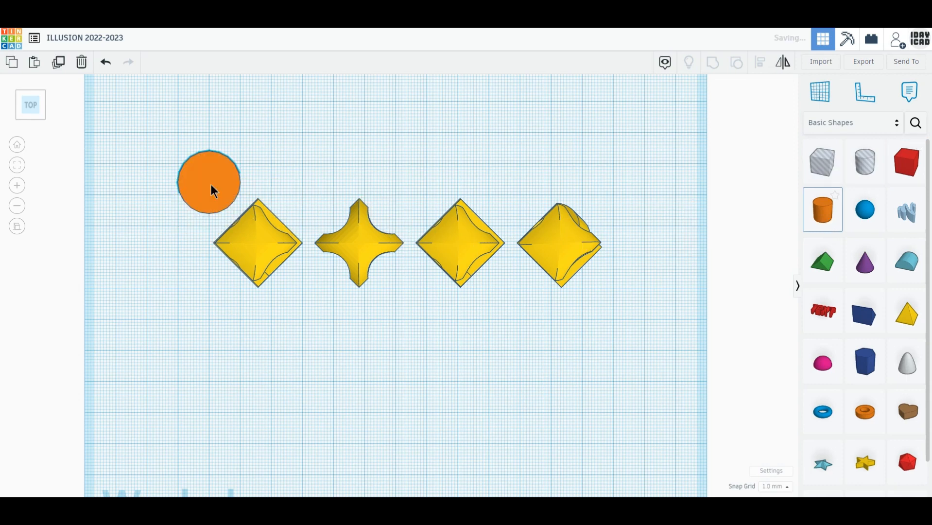
drag(240, 213, 635, 317)
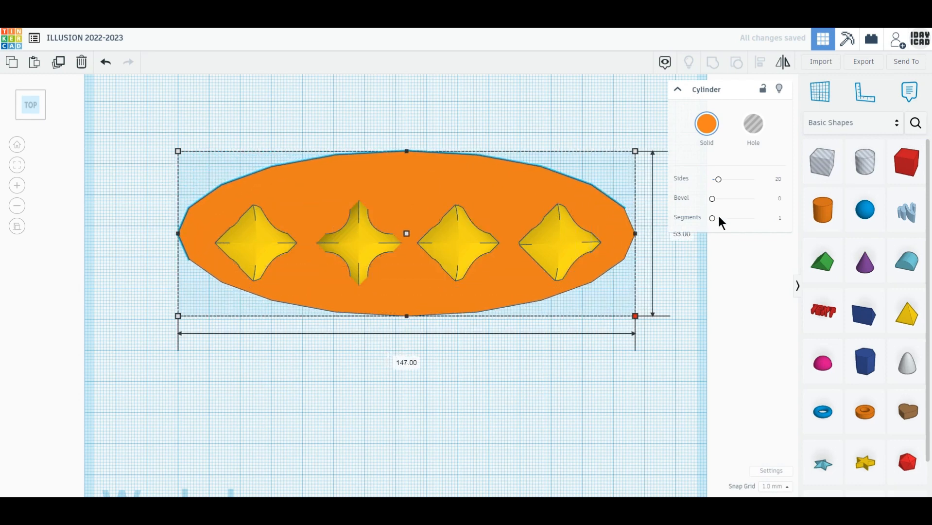
drag(717, 180, 787, 181)
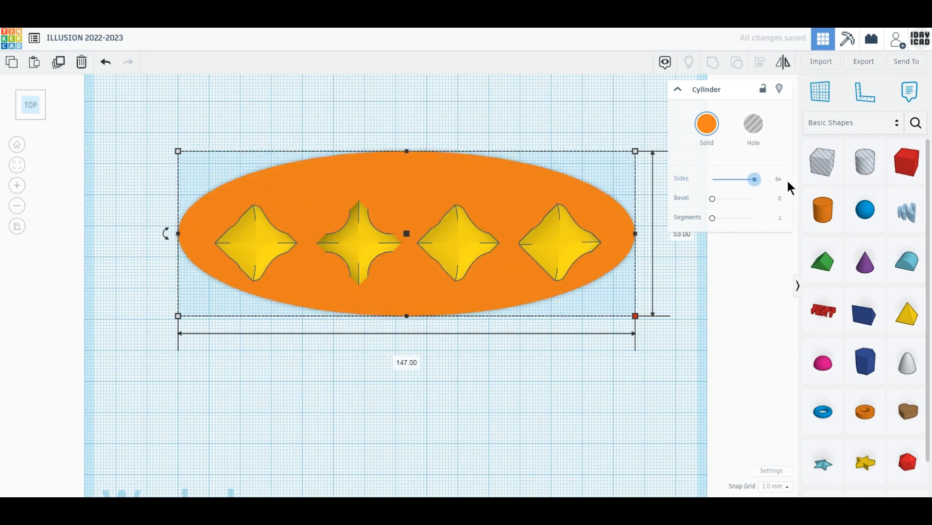
Set the elliptical base's length to 150 mm.
click(413, 365)
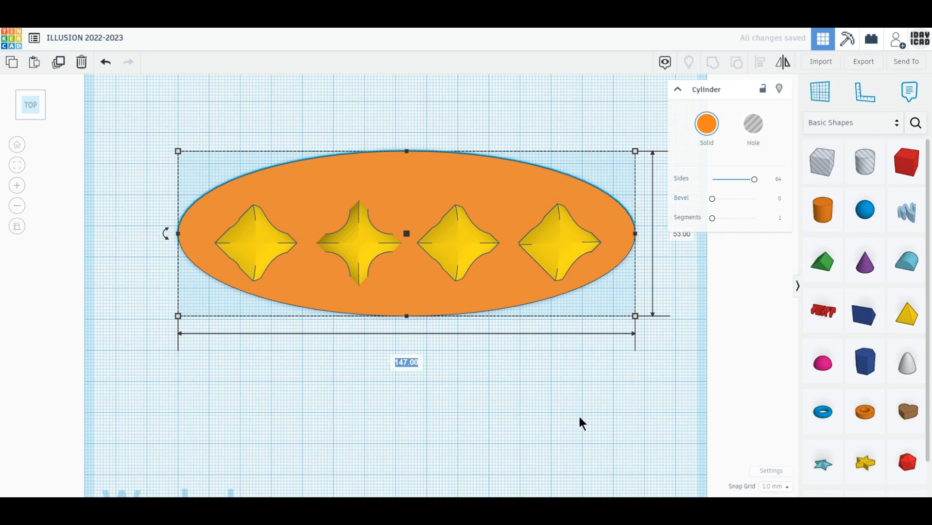
text(150)
key(Return)
middle_drag(460, 410, 439, 424)
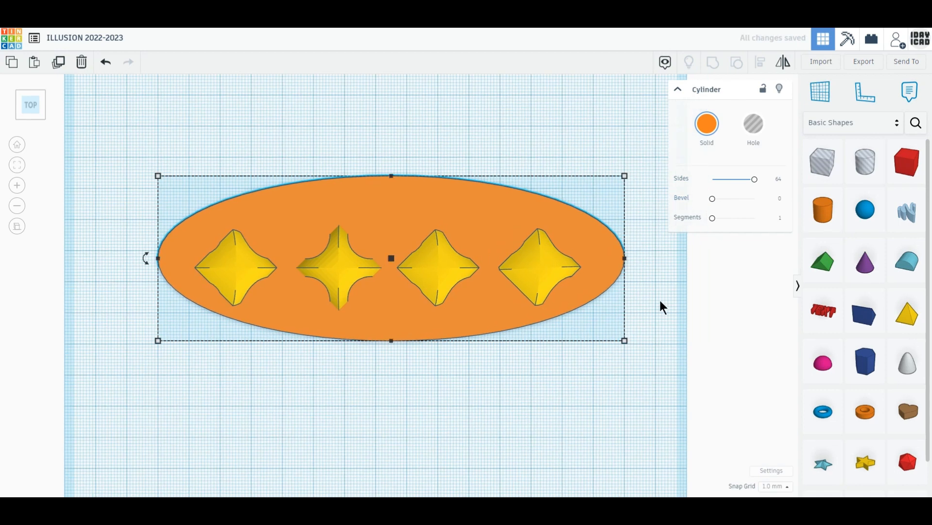
Set the elliptical base's width to 50 mm.
mouse_move(626, 340)
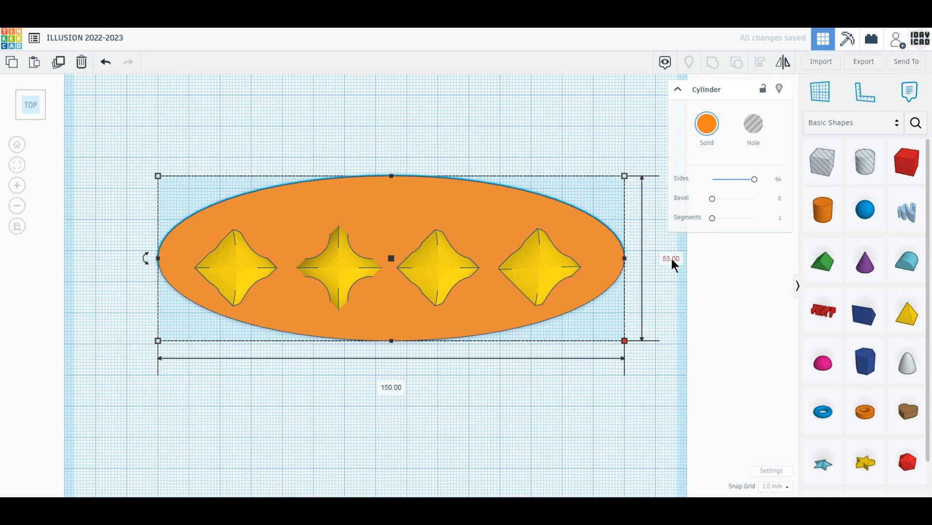
click(670, 259)
text(50)
key(Return)
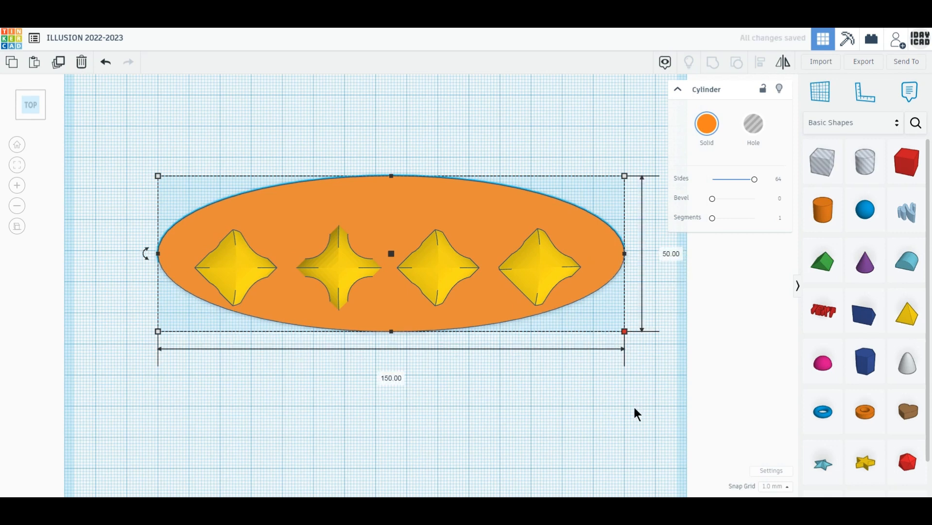
Align the row of digits with the elliptical base so both are centred on each other in length and width.
drag(635, 406, 307, 240)
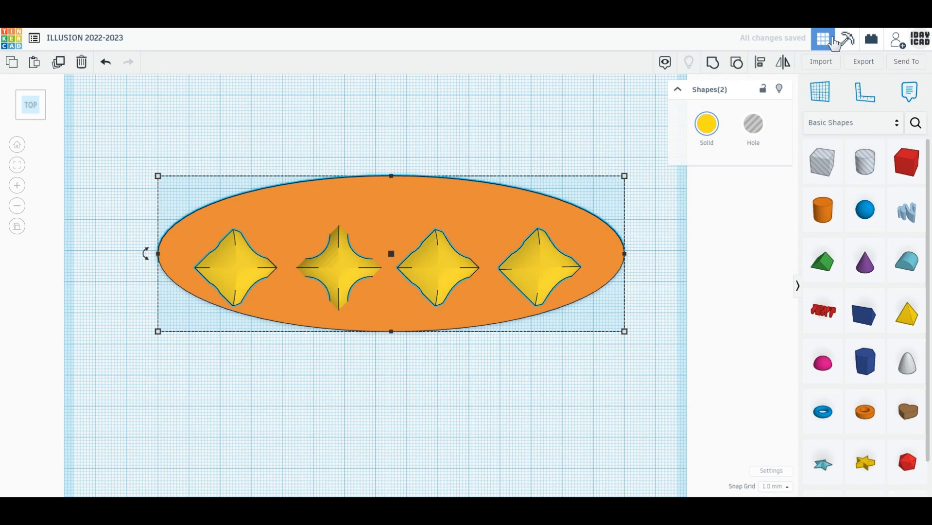
click(757, 68)
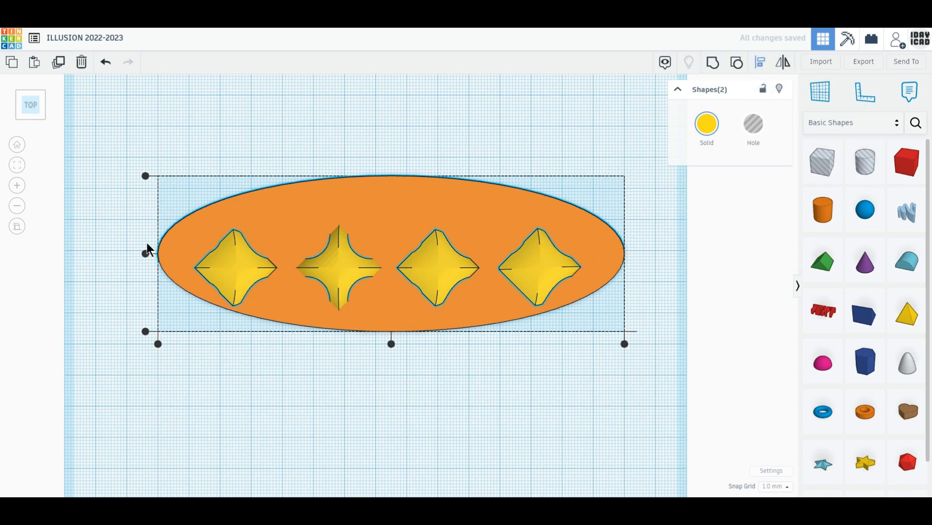
click(146, 253)
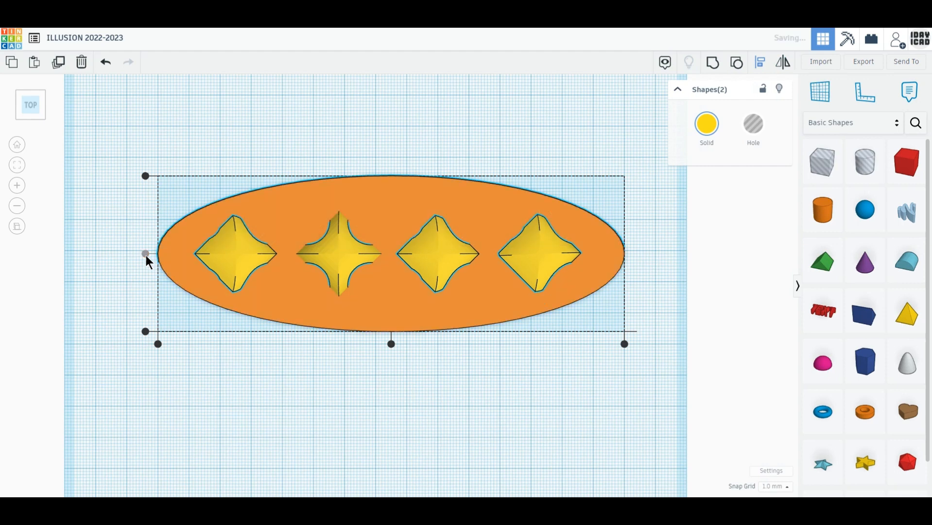
click(391, 345)
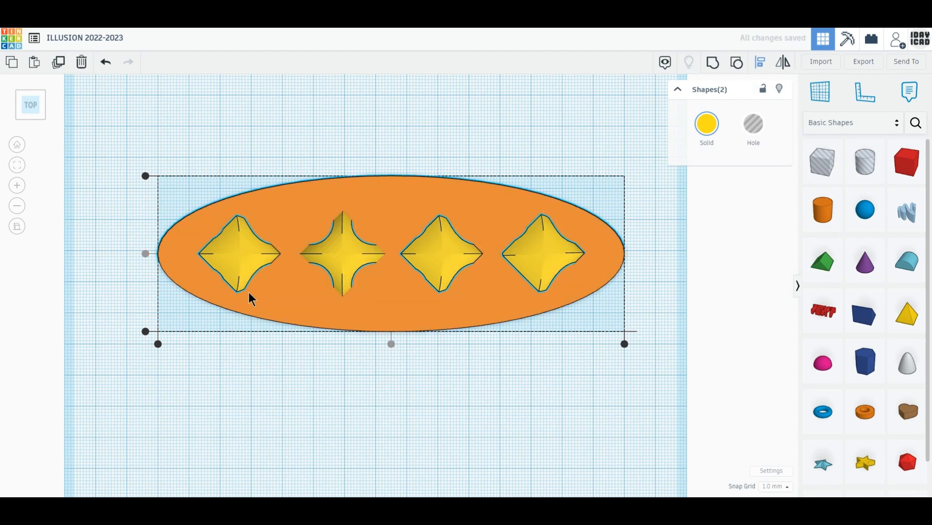
click(32, 116)
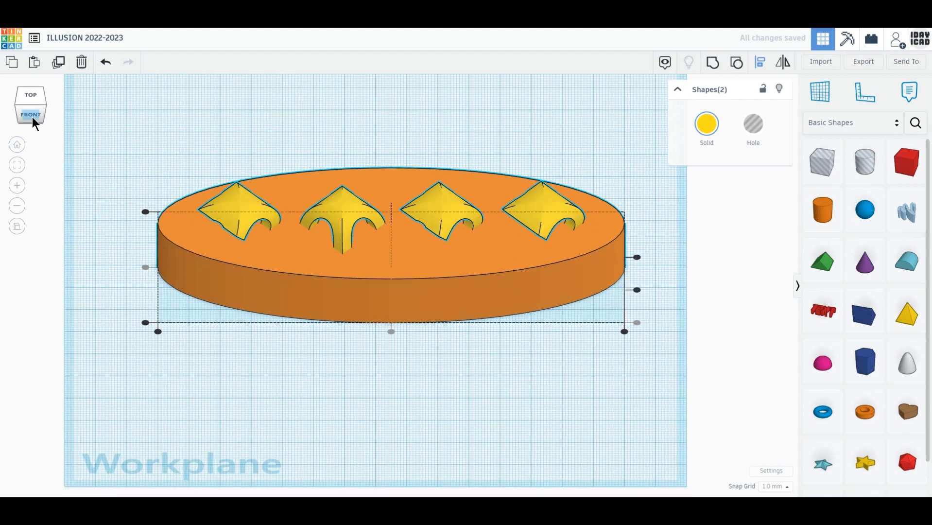
key(Escape)
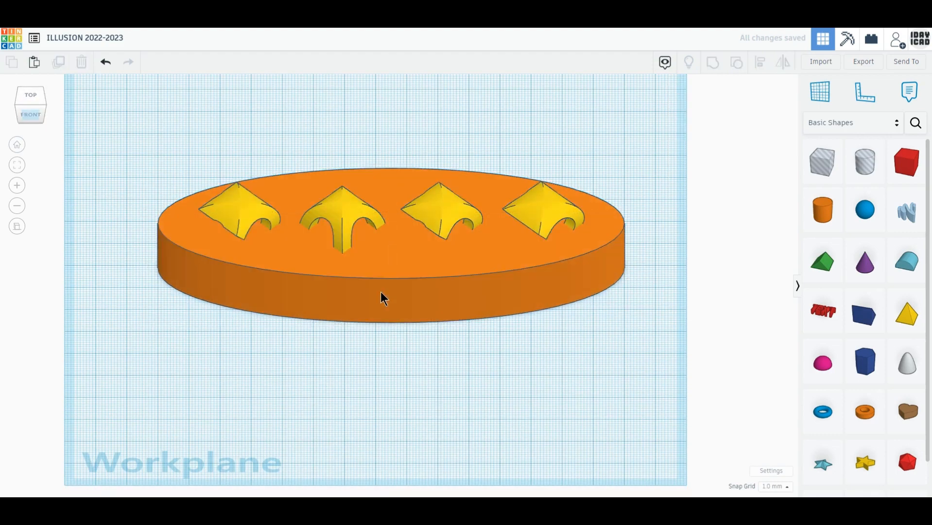
Set the elliptical base's height to 5 mm.
click(400, 220)
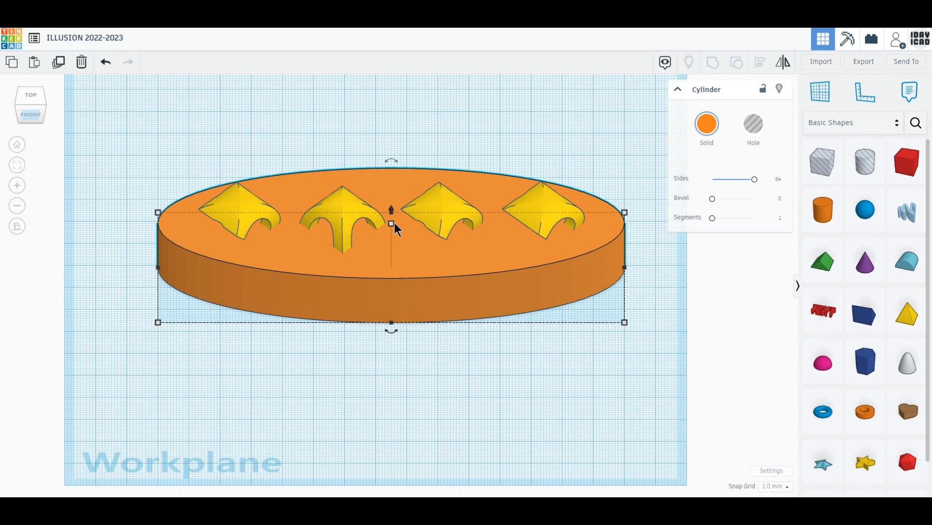
mouse_move(392, 223)
click(436, 246)
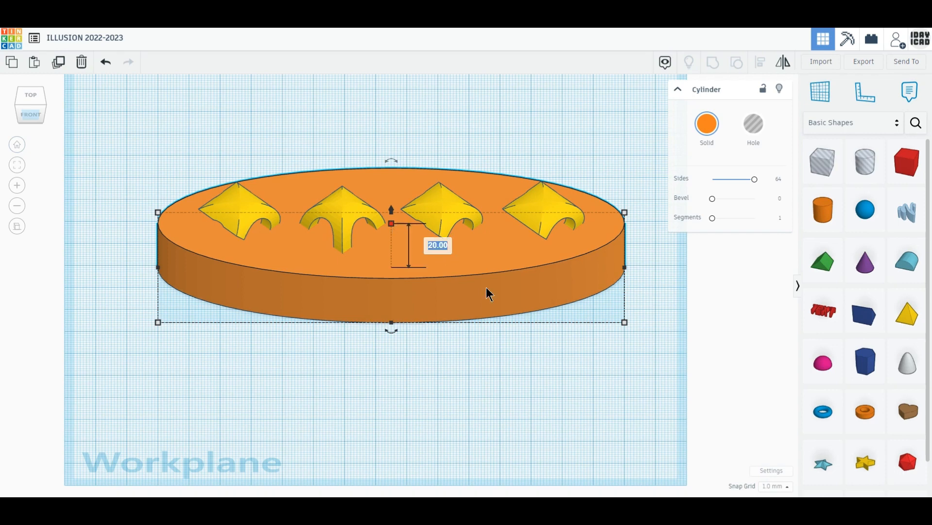
text(5)
key(Return)
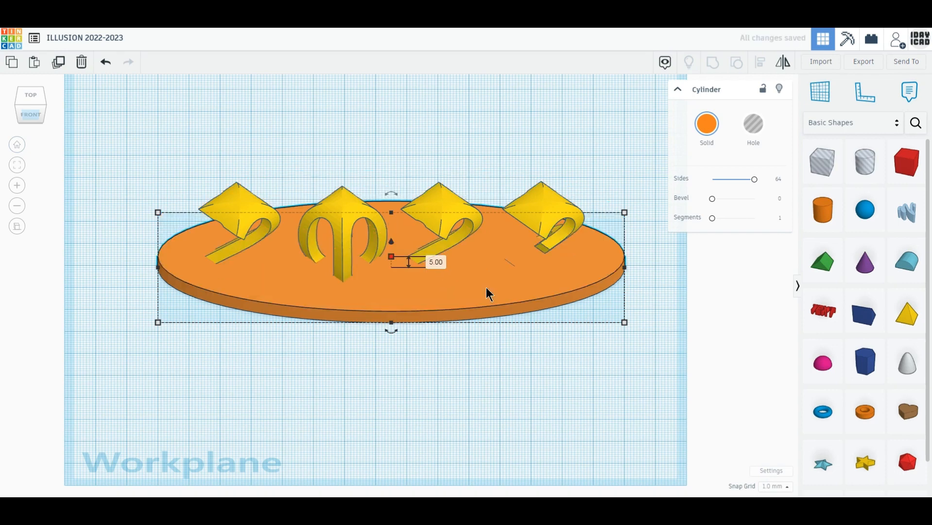
Raise the yellow digits so they stand on the top face of the elliptical base.
click(448, 220)
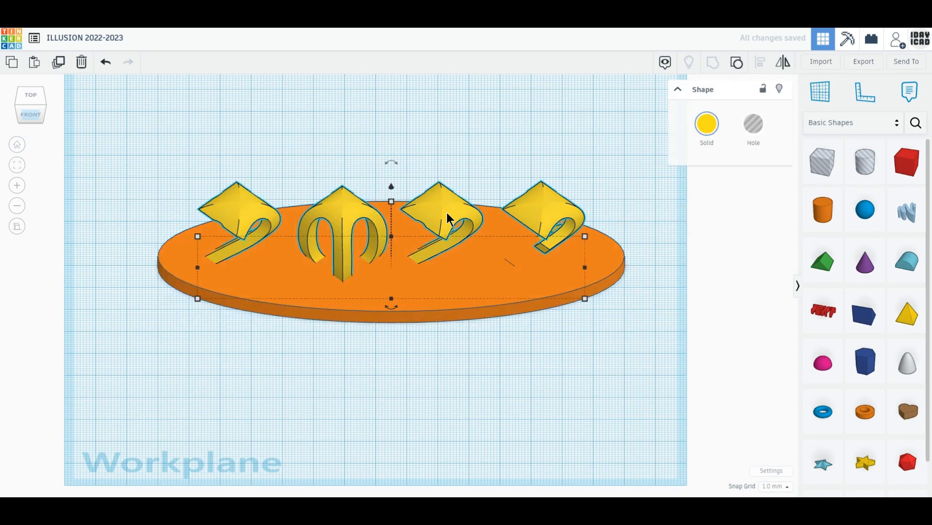
drag(391, 187, 393, 182)
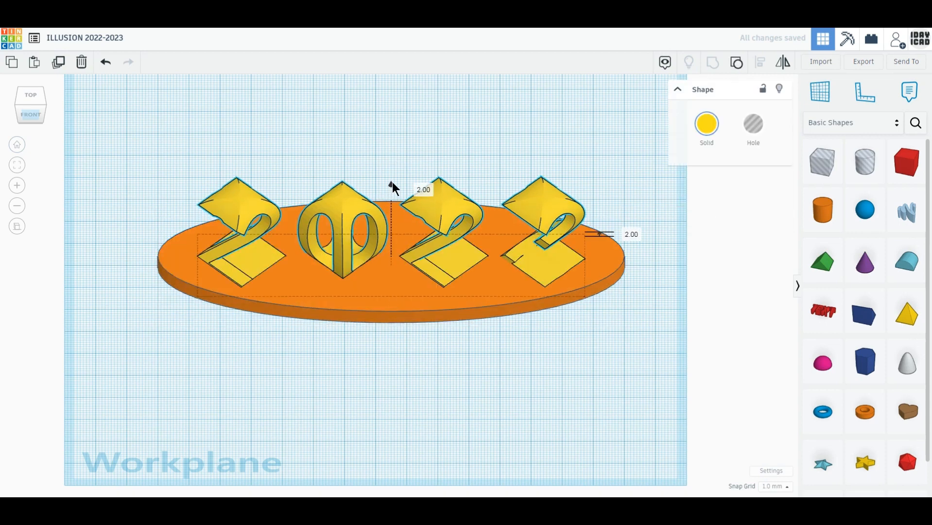
click(632, 234)
text(3)
key(Return)
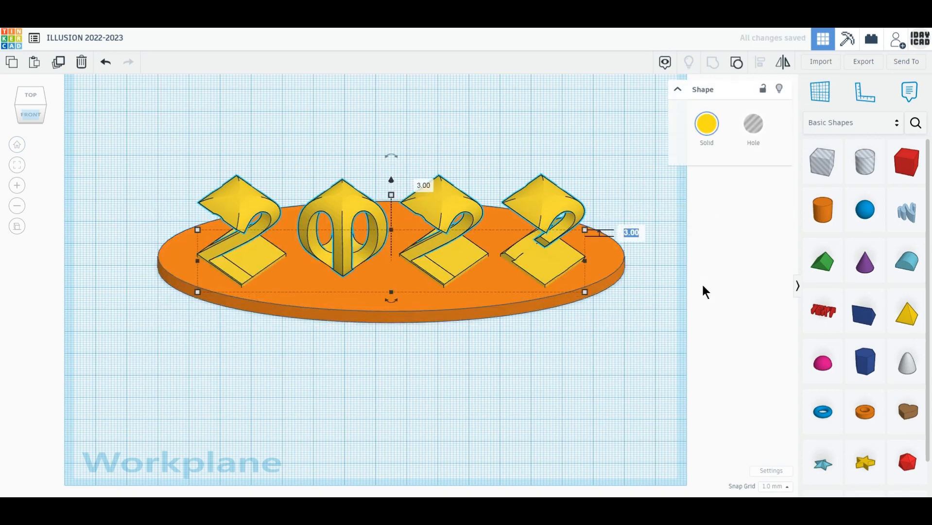
click(702, 287)
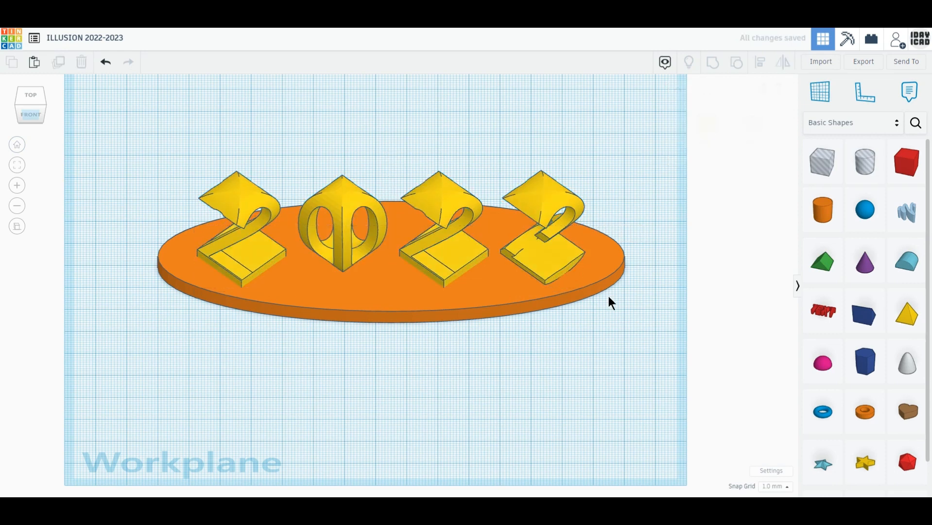
Group the digits with the elliptical base and enable Multicolor so they keep their yellow and orange colours.
drag(148, 150, 671, 348)
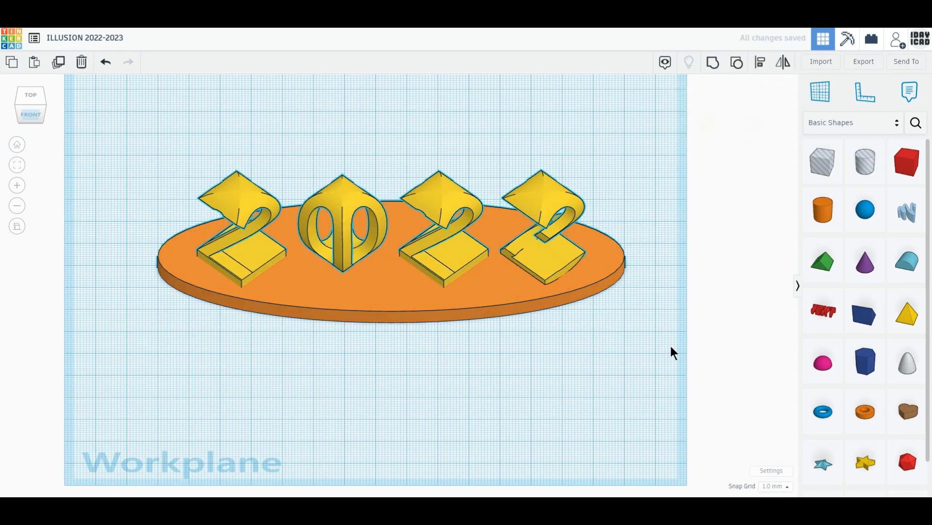
click(713, 66)
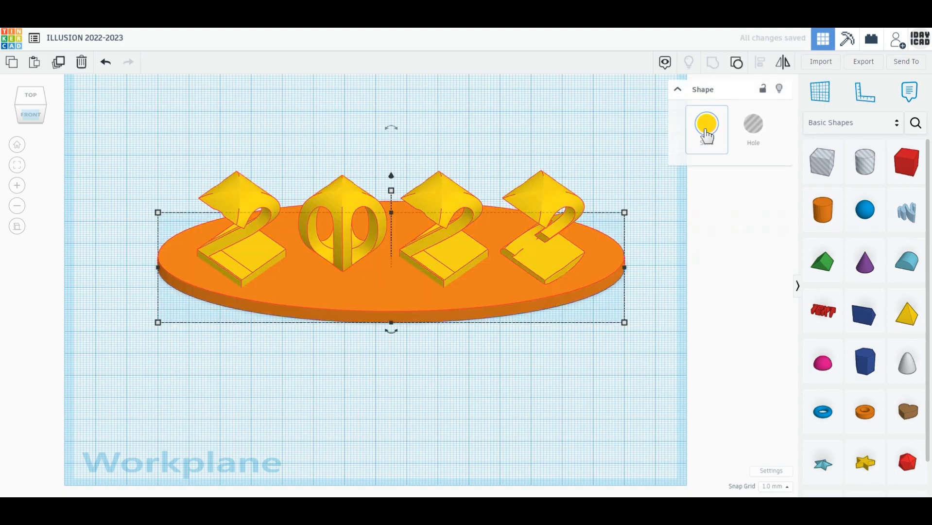
click(707, 125)
click(710, 257)
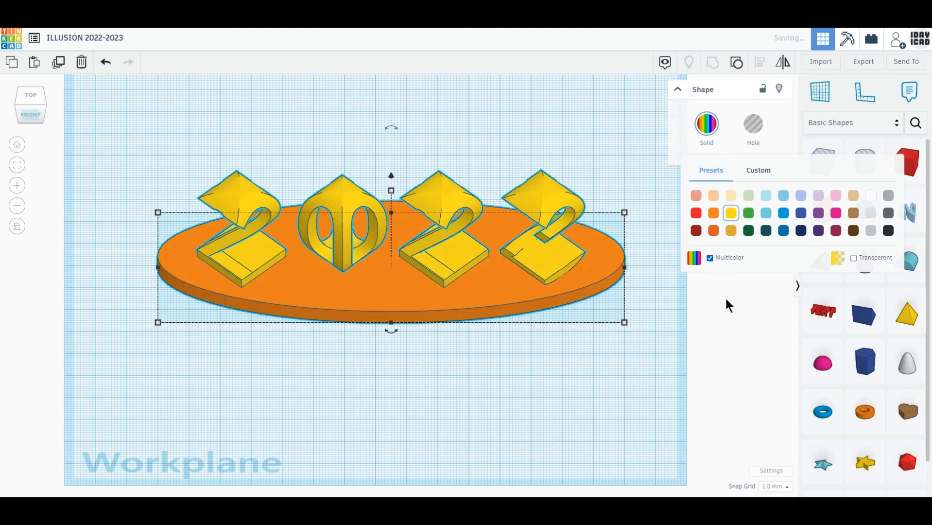
click(726, 300)
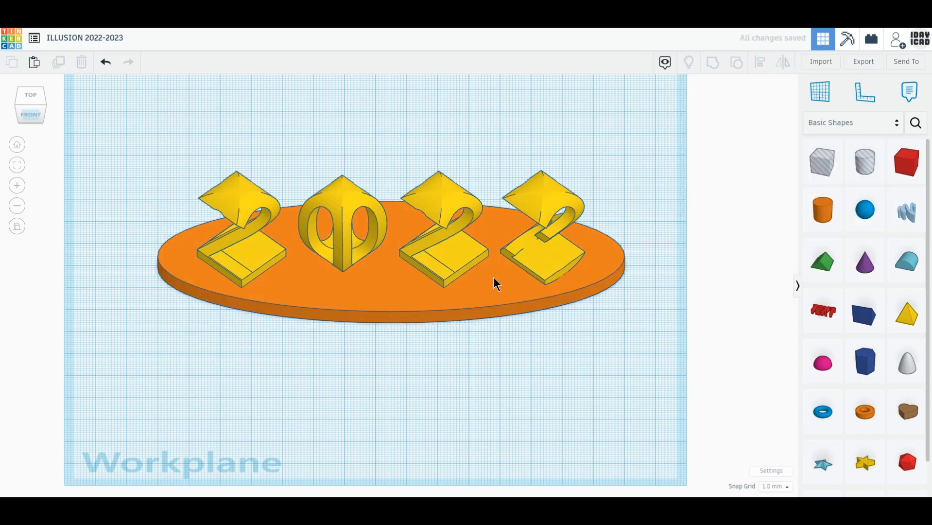
Move the grouped model about 5 mm to the left and 16 mm towards the back of the workplane.
drag(495, 278, 477, 242)
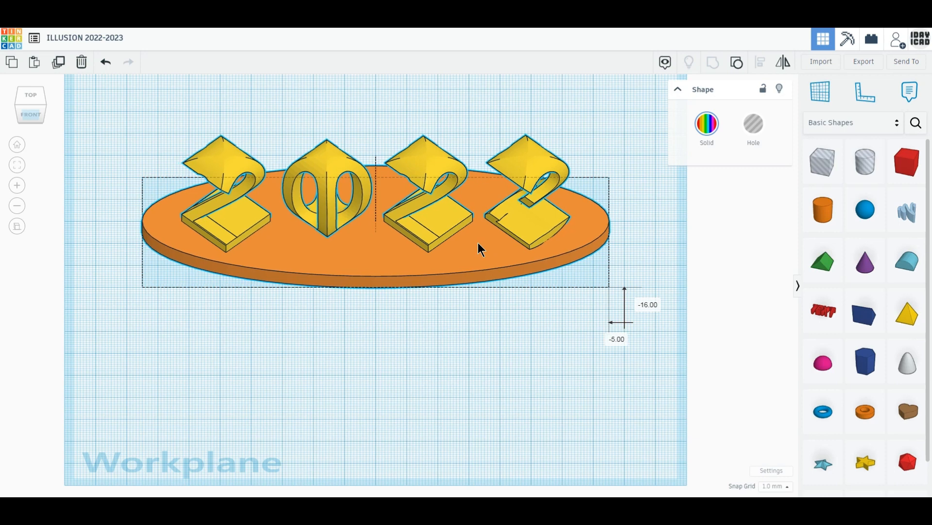
click(459, 356)
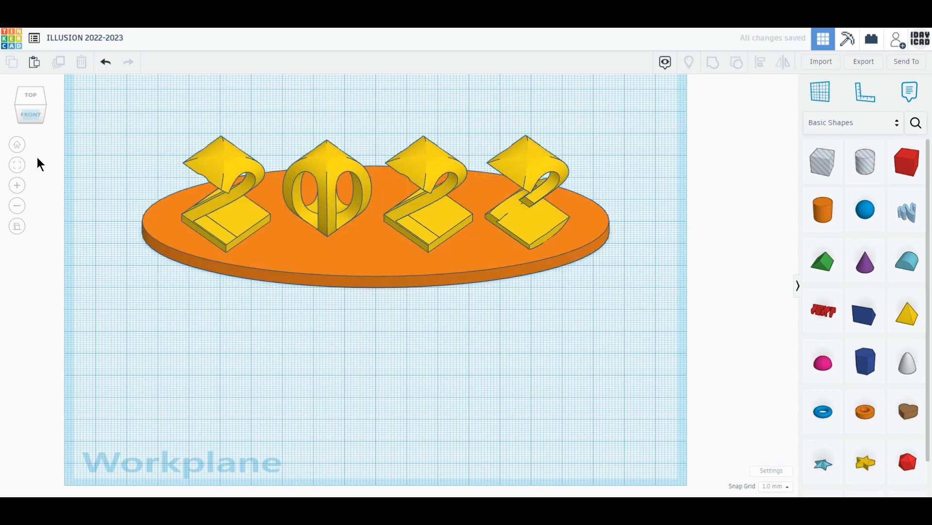
Examine the model from the front, the left-front corner and the front-right corner to check both year readings.
click(30, 117)
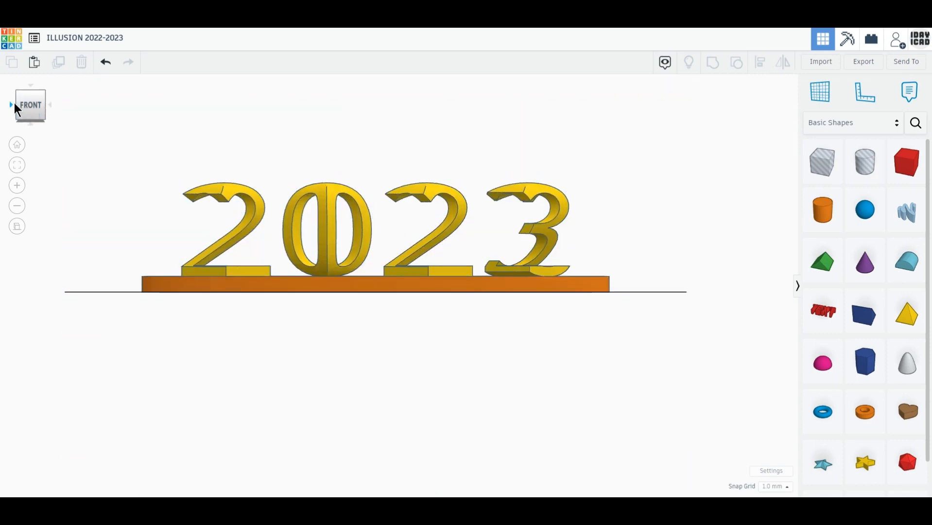
click(18, 104)
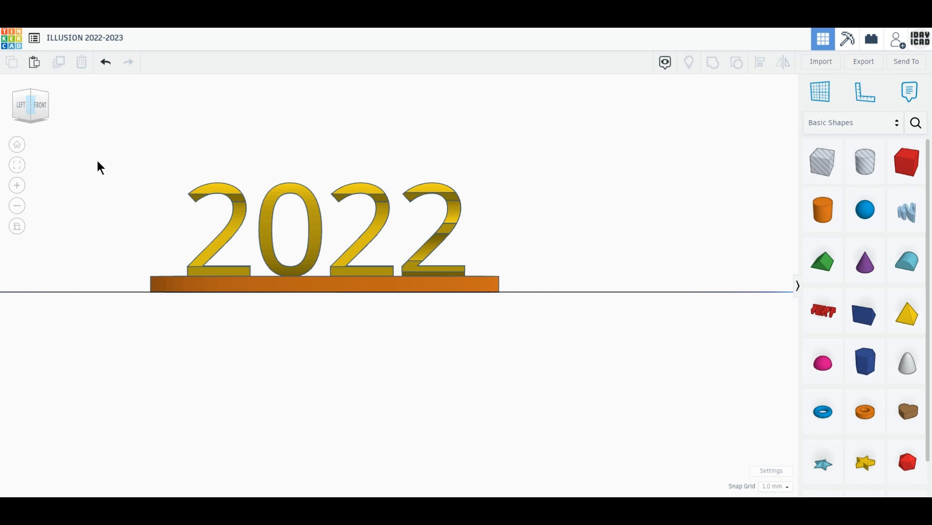
middle_drag(127, 154, 194, 190)
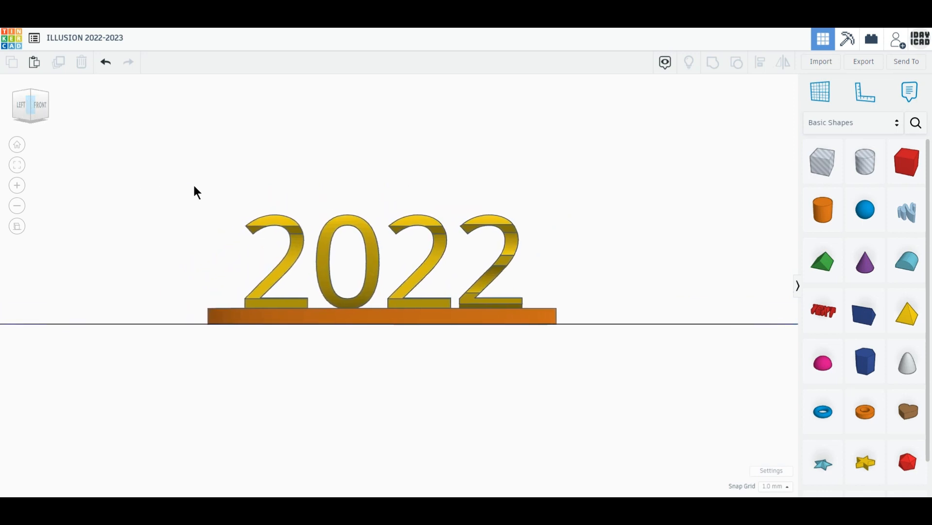
click(47, 104)
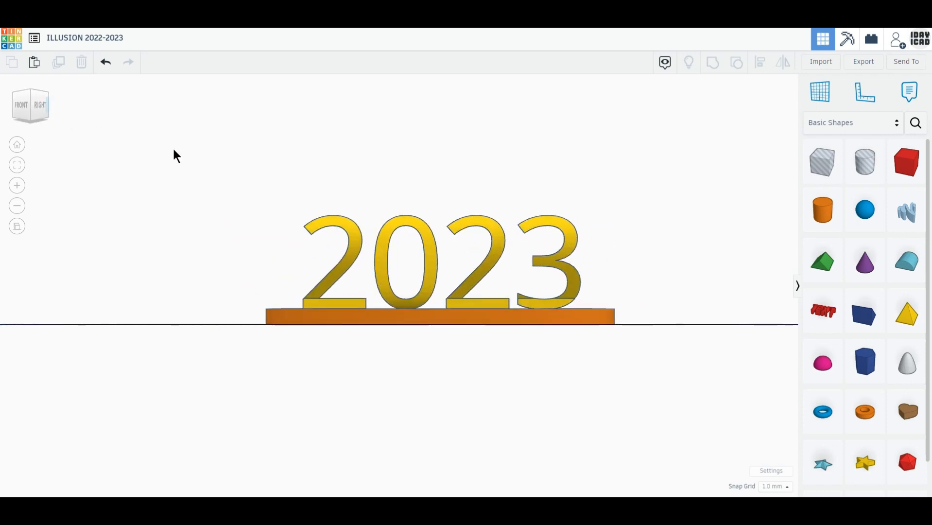
drag(173, 149, 683, 391)
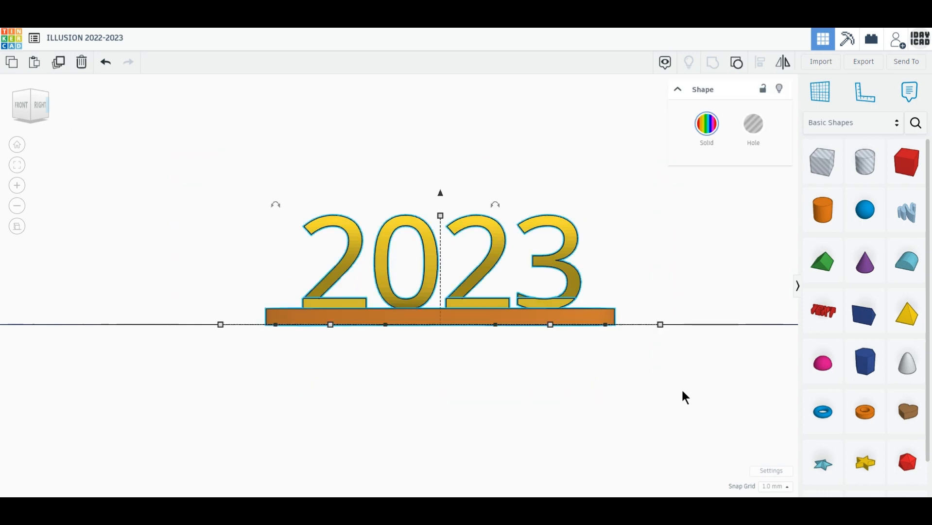
click(682, 392)
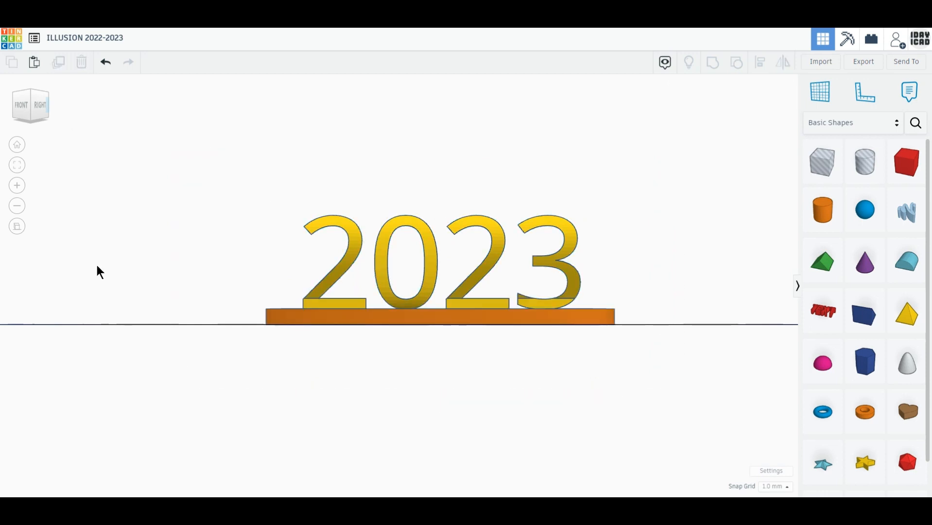
Switch the view to perspective and move the grouped model about 33 mm towards the front of the workplane.
click(19, 94)
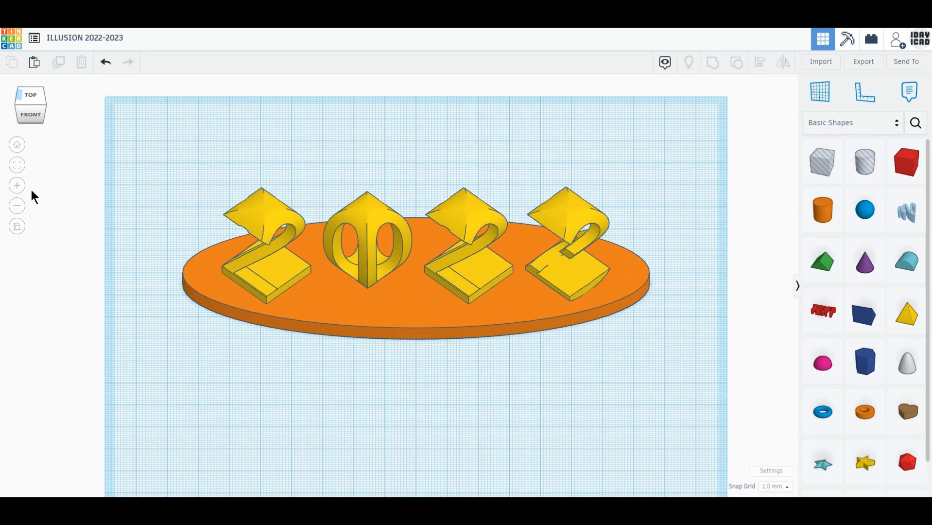
click(20, 233)
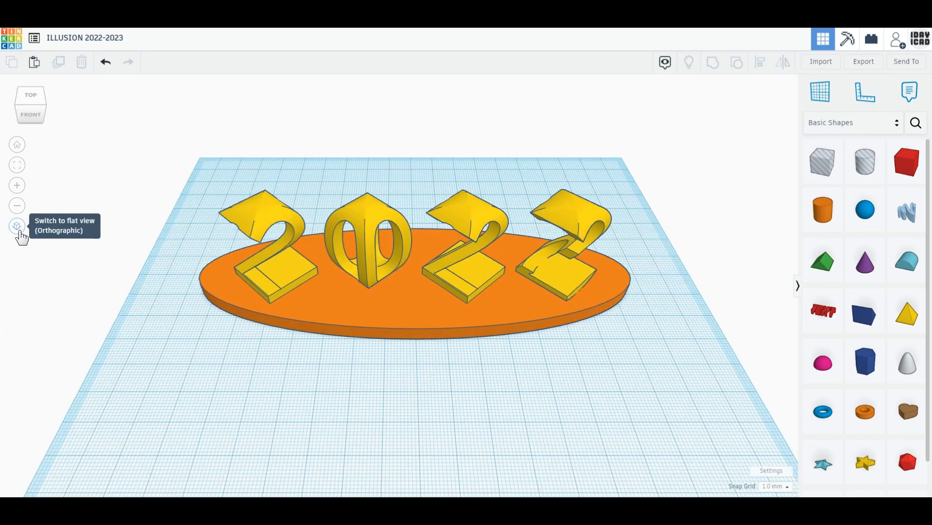
click(19, 148)
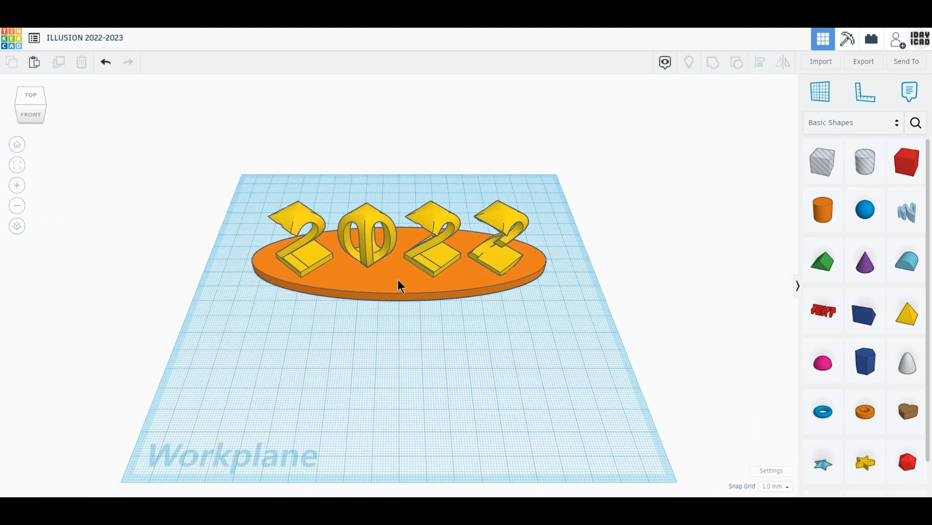
drag(398, 280, 399, 330)
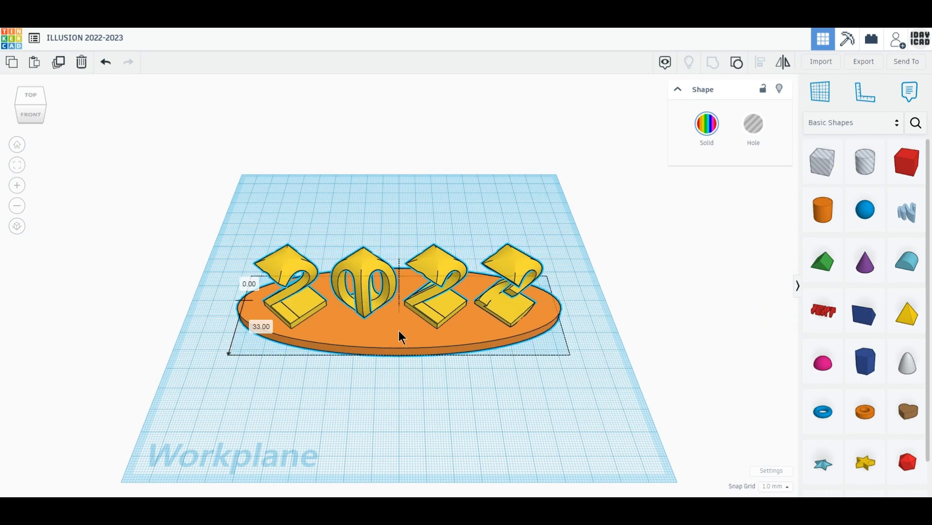
click(386, 383)
Examine the finished digits on their elliptical base up close in perspective.
scroll(385, 384, up, 3)
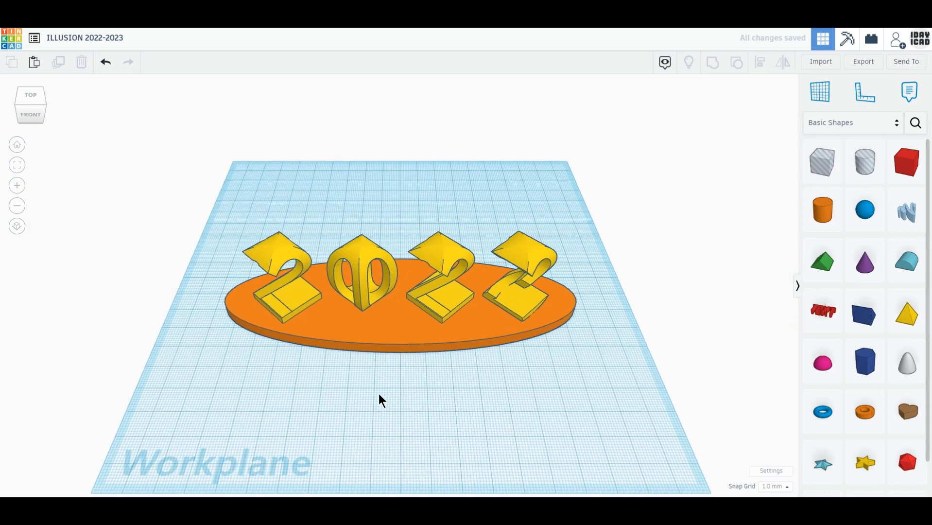
scroll(403, 404, up, 3)
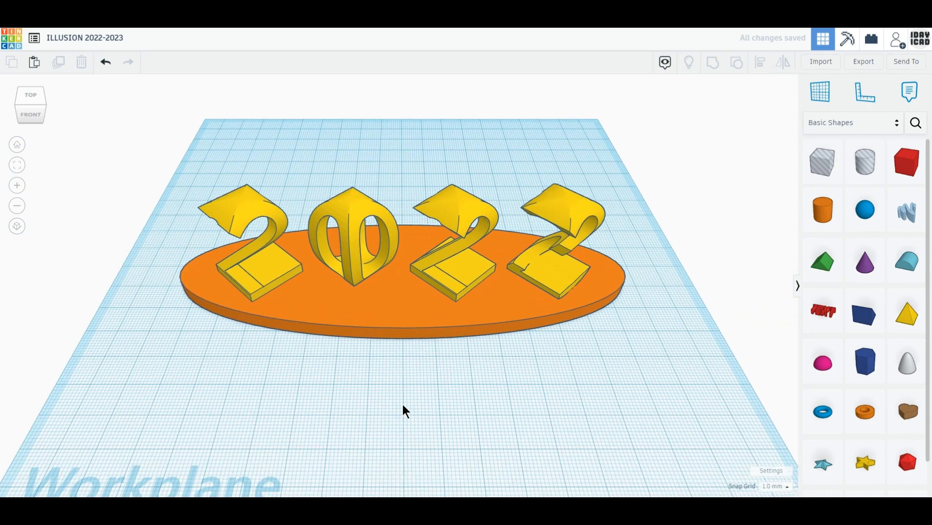
middle_drag(406, 382, 403, 407)
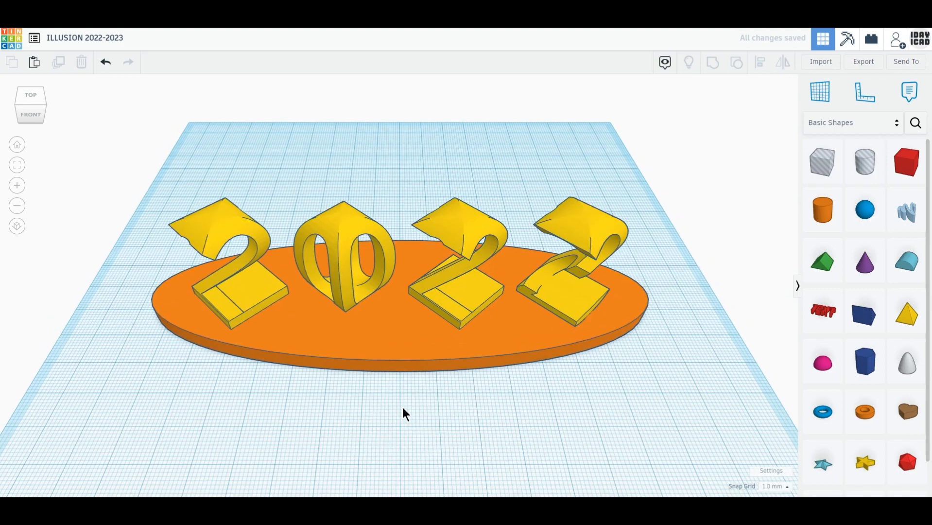
scroll(392, 415, up, 1)
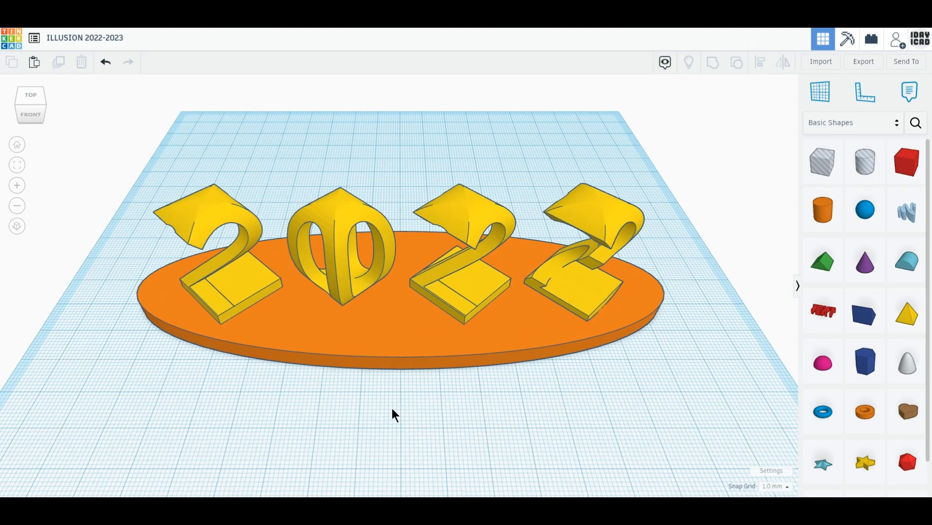
scroll(393, 414, up, 1)
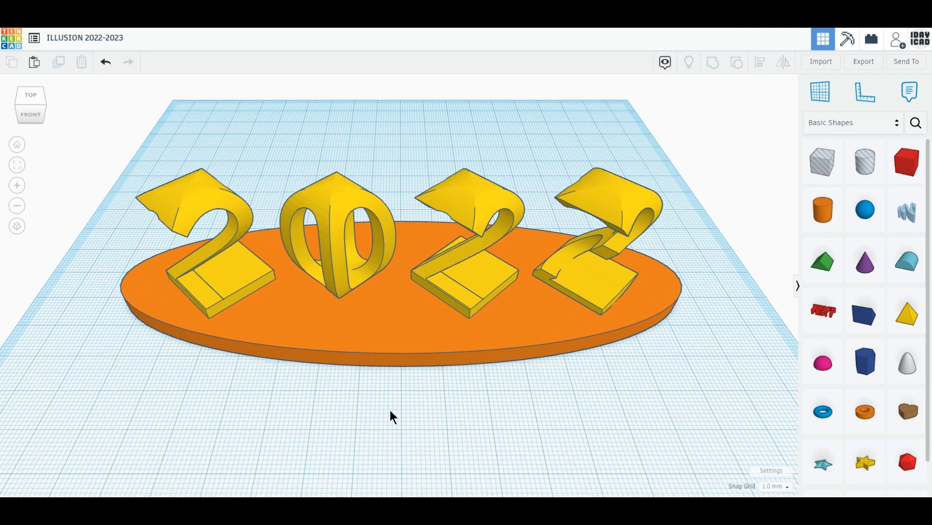